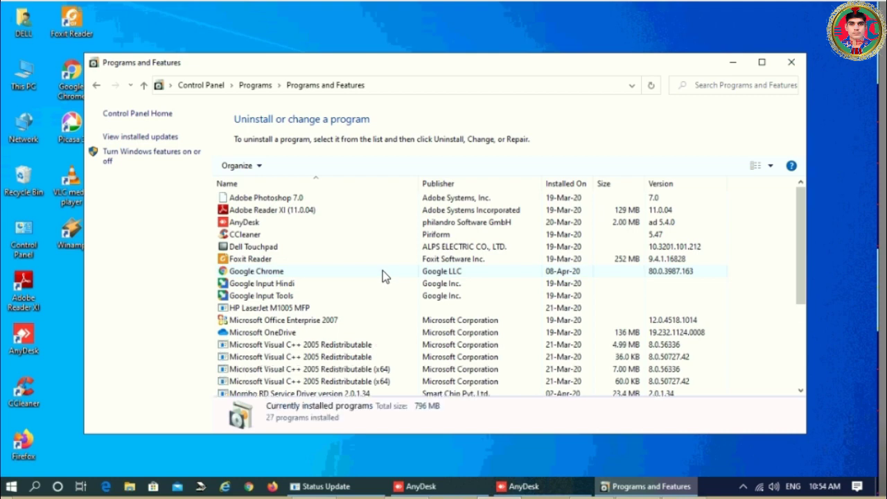
- Uninstall the first Microsoft Visual C++ 2005 Redistributable and its 7.00 MB x64 counterpart
{"action": "scroll", "coordinate": [382, 271], "scroll_direction": "down", "scroll_amount": 4}
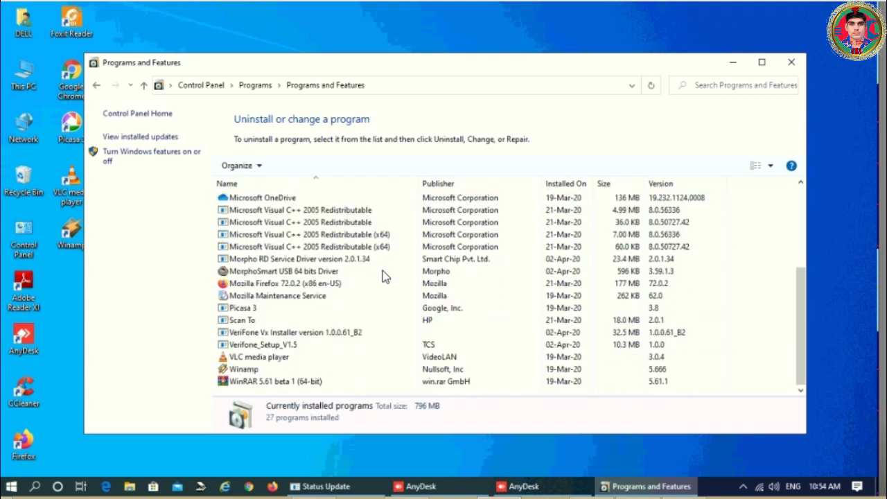
{"action": "scroll", "coordinate": [383, 270], "scroll_direction": "up", "scroll_amount": 4}
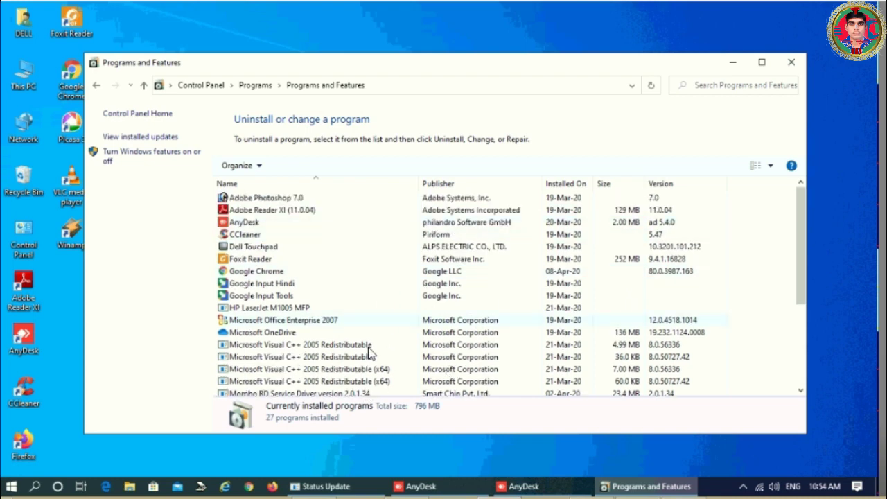
{"action": "left_click", "coordinate": [346, 348]}
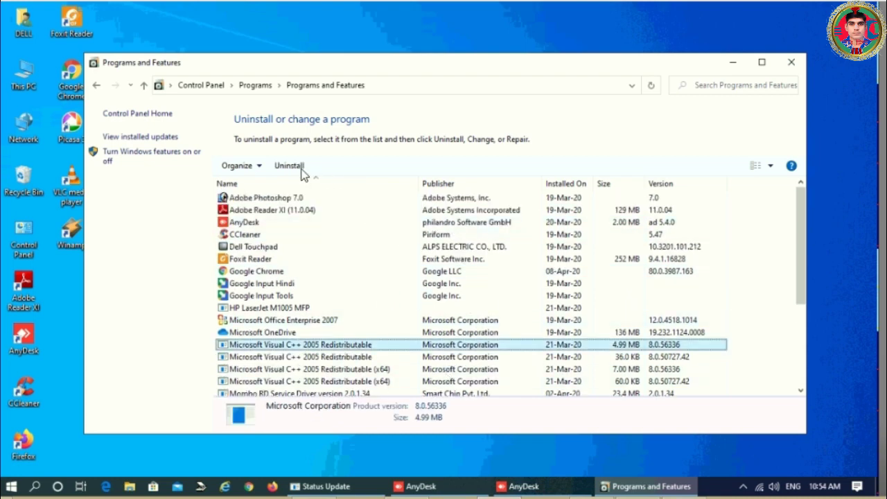
{"action": "left_click", "coordinate": [295, 170]}
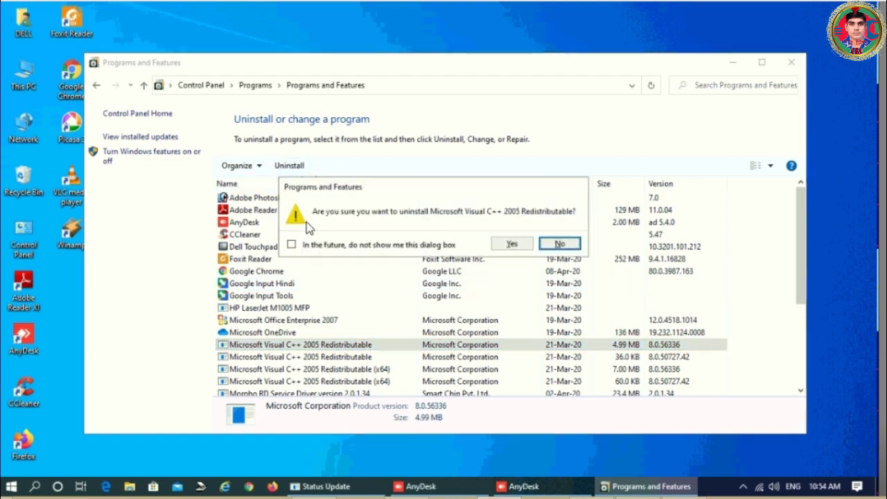
{"action": "left_click", "coordinate": [510, 245]}
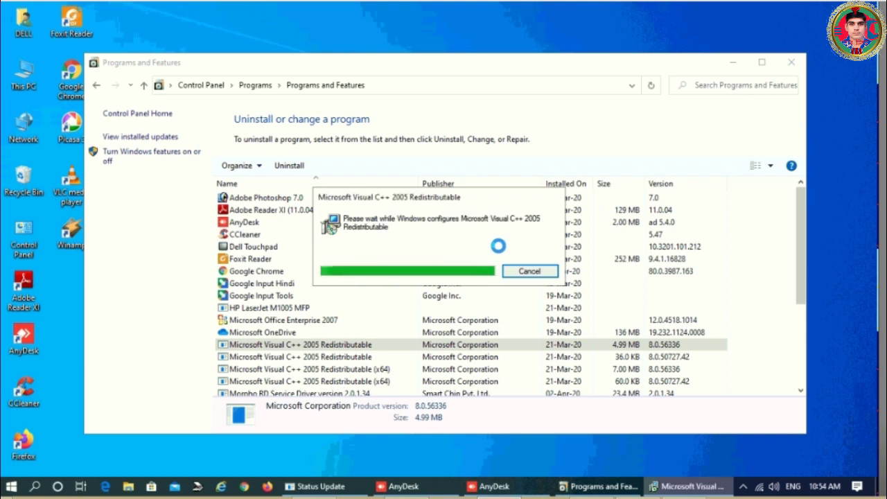
{"action": "left_click", "coordinate": [363, 359]}
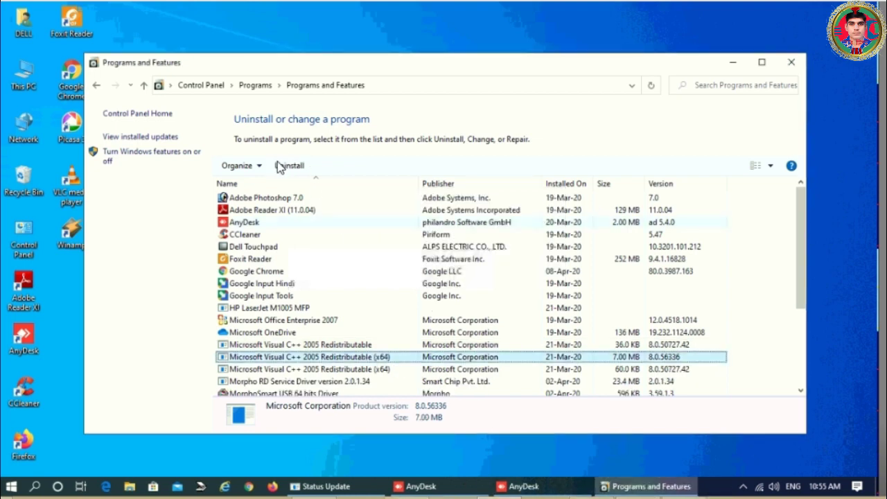
{"action": "left_click", "coordinate": [288, 167]}
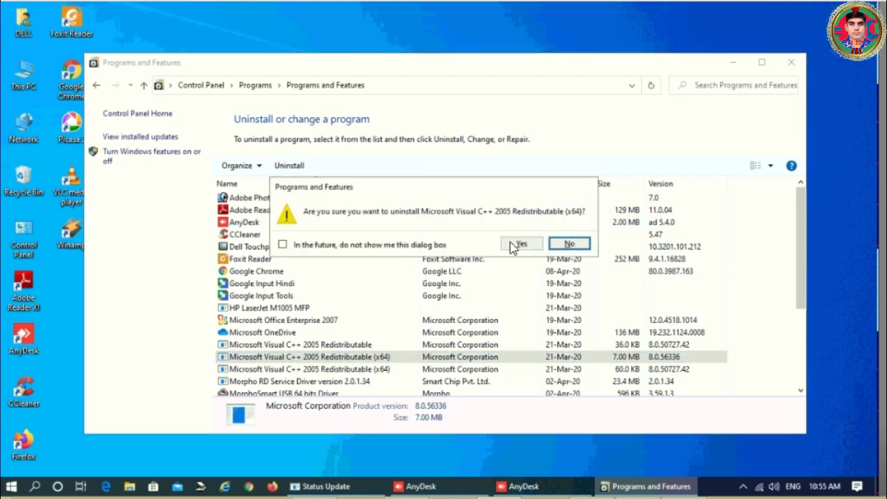
{"action": "left_click", "coordinate": [520, 247]}
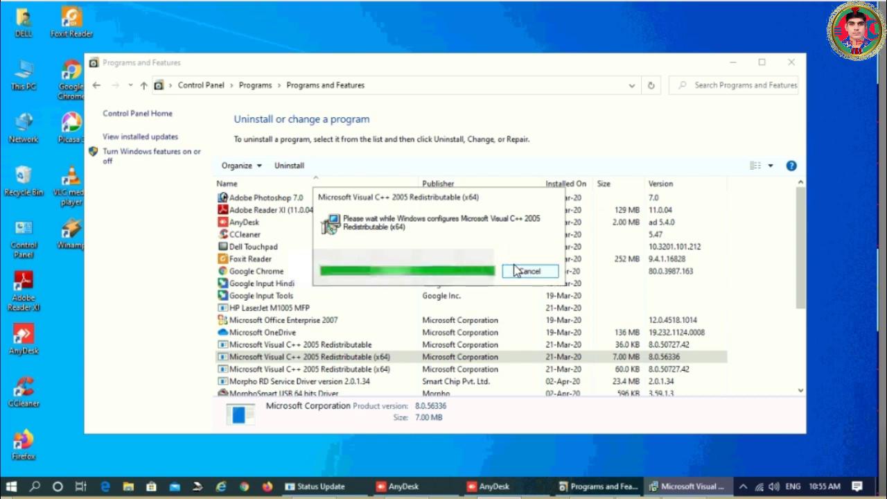
- Uninstall the remaining Visual C++ 2005 Redistributable and the last Visual C++ 2005 (x64) entry
{"action": "left_click", "coordinate": [326, 346]}
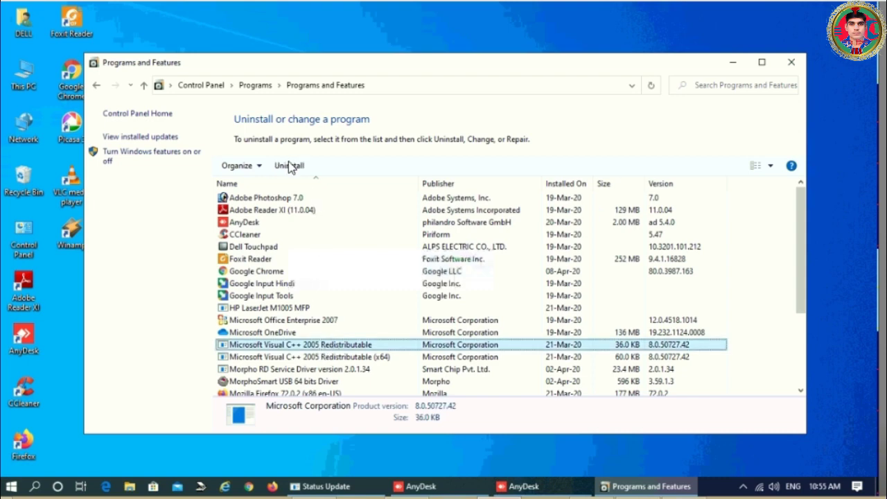
{"action": "left_click", "coordinate": [289, 165]}
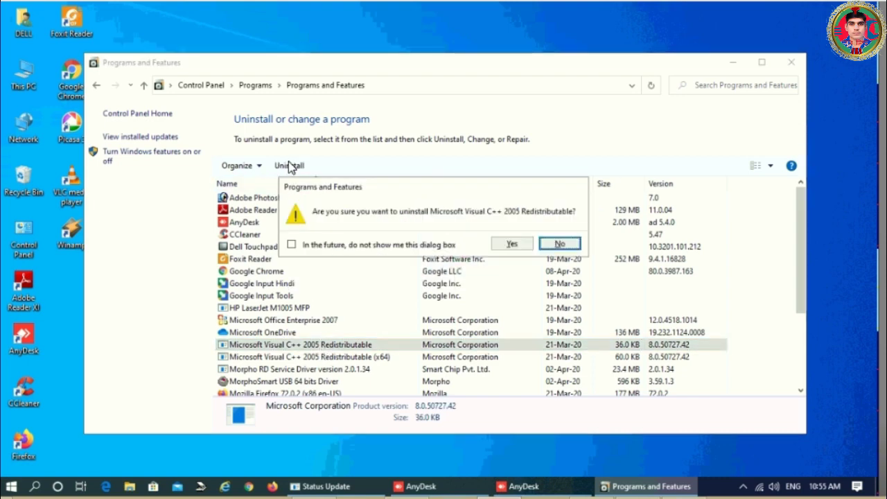
{"action": "left_click", "coordinate": [509, 244]}
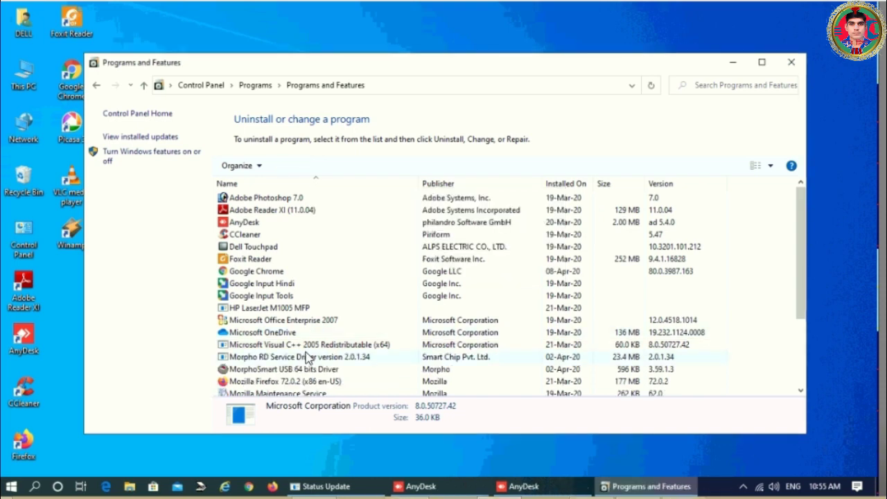
{"action": "left_click", "coordinate": [313, 345]}
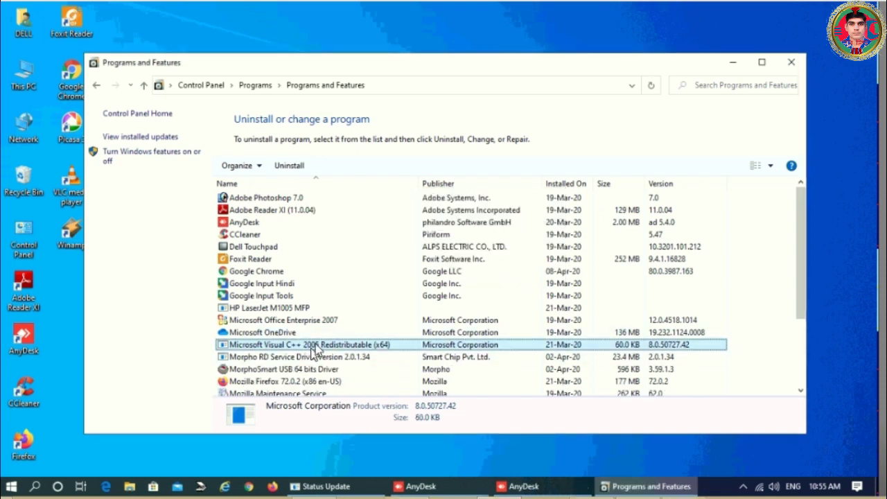
{"action": "left_click", "coordinate": [295, 168]}
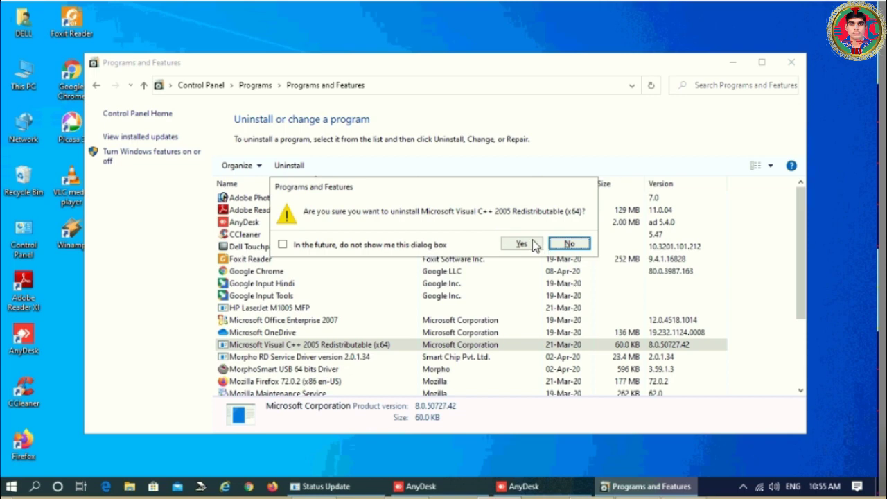
{"action": "left_click", "coordinate": [535, 246]}
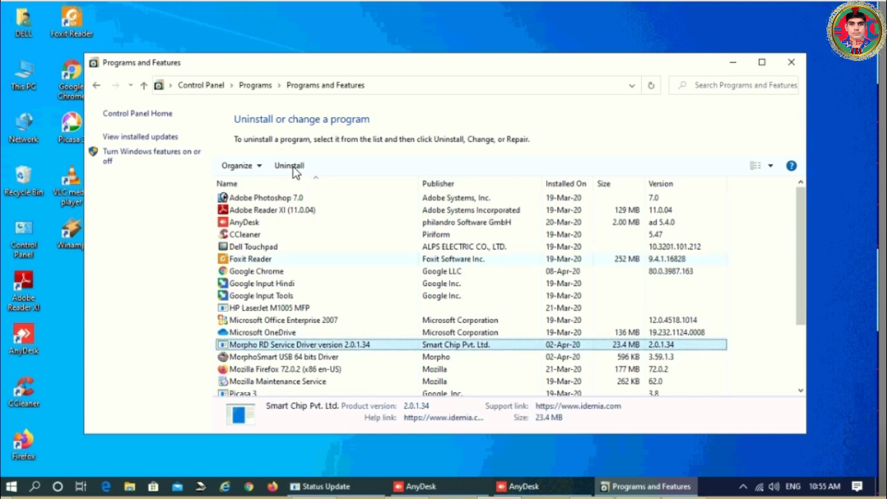
- Completely remove the Morpho RD Service Driver and acknowledge the success message
{"action": "left_click", "coordinate": [298, 170]}
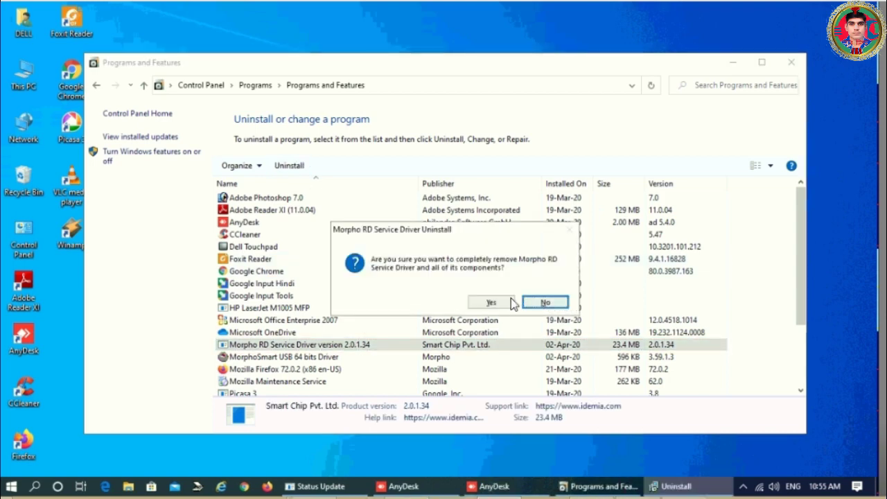
{"action": "left_click", "coordinate": [496, 302]}
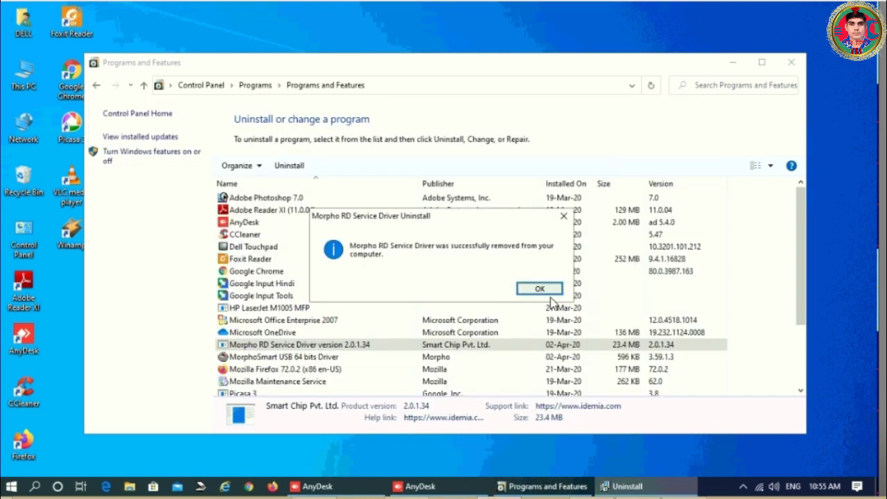
{"action": "left_click", "coordinate": [544, 291]}
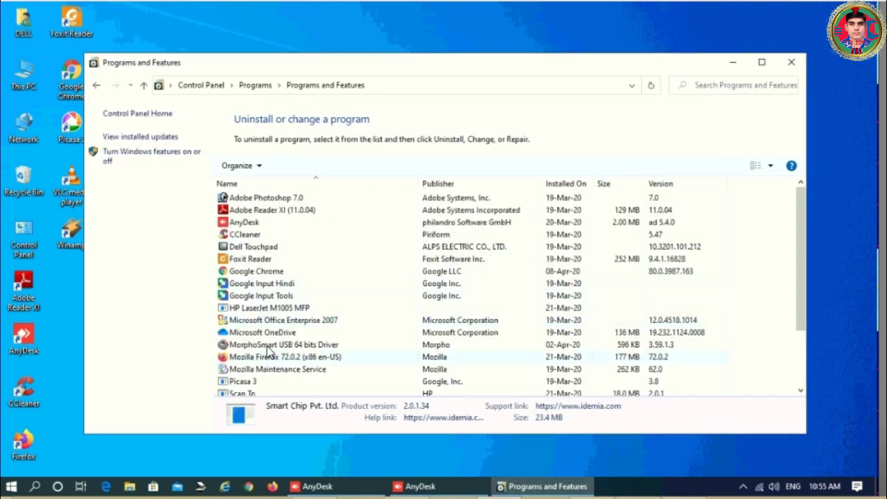
- Uninstall the MorphoSmart USB 64 bits Driver, letting setup close its service, then close Programs and Features
{"action": "left_click", "coordinate": [268, 346]}
{"action": "left_click", "coordinate": [289, 165]}
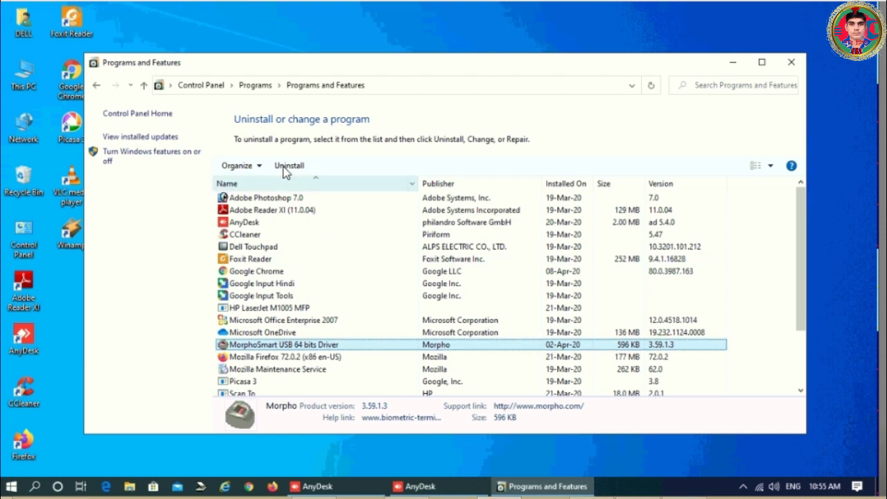
{"action": "left_click", "coordinate": [500, 246]}
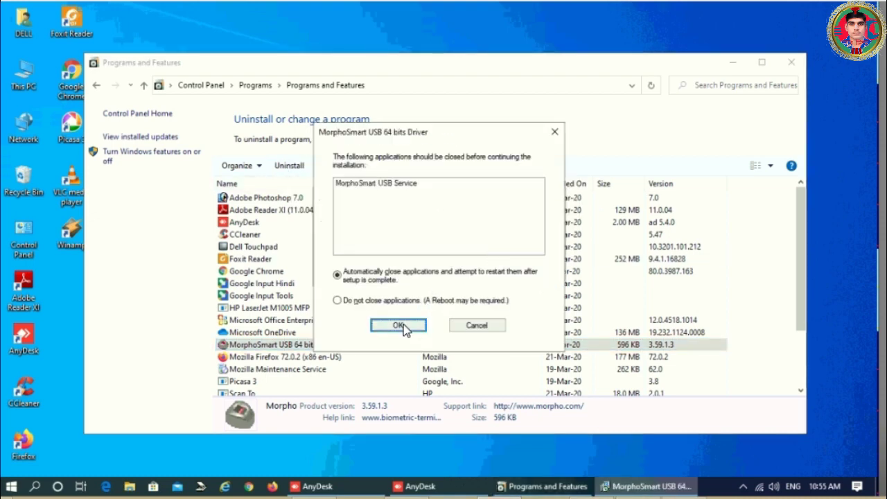
{"action": "left_click", "coordinate": [405, 325]}
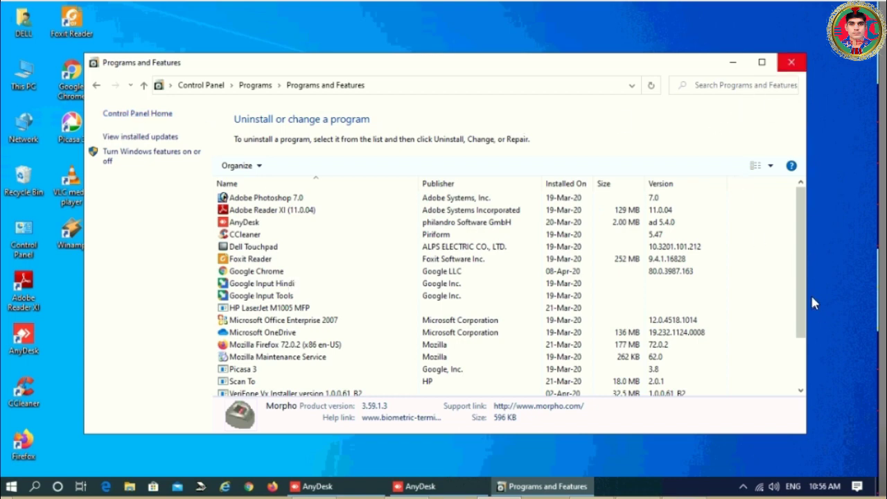
{"action": "left_click_drag", "start_coordinate": [802, 314], "coordinate": [805, 362]}
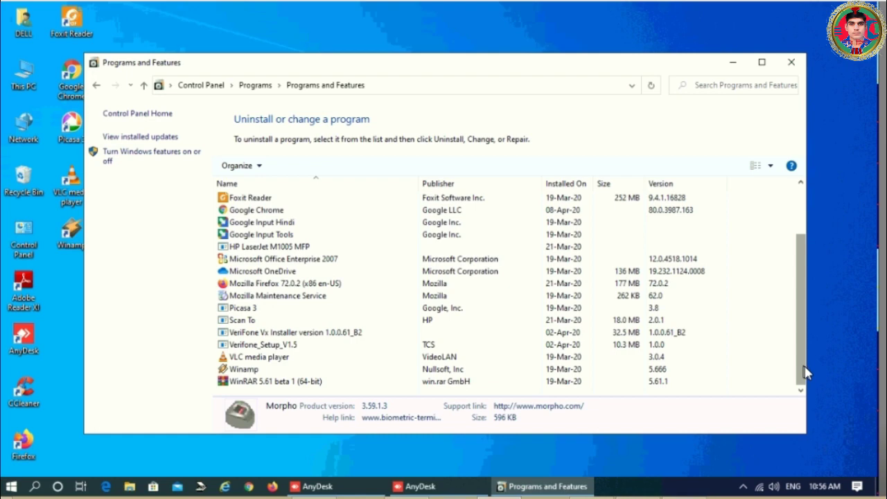
{"action": "left_click_drag", "start_coordinate": [820, 242], "coordinate": [818, 187]}
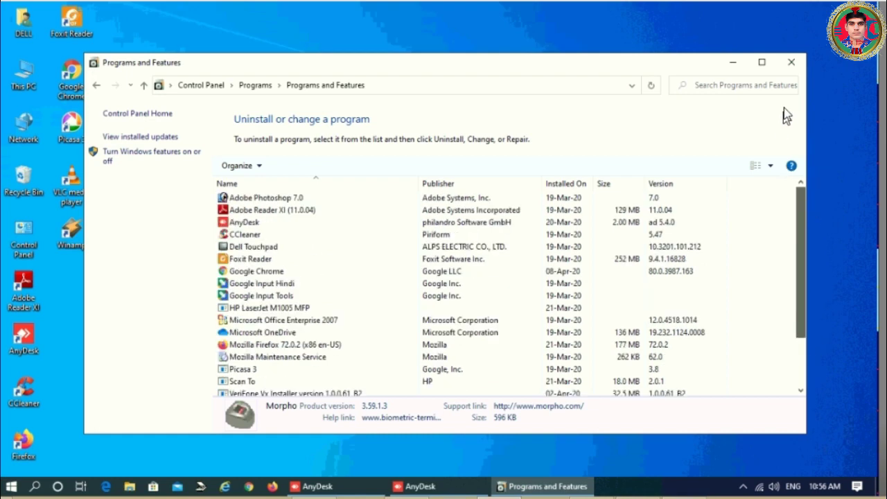
{"action": "left_click", "coordinate": [791, 61]}
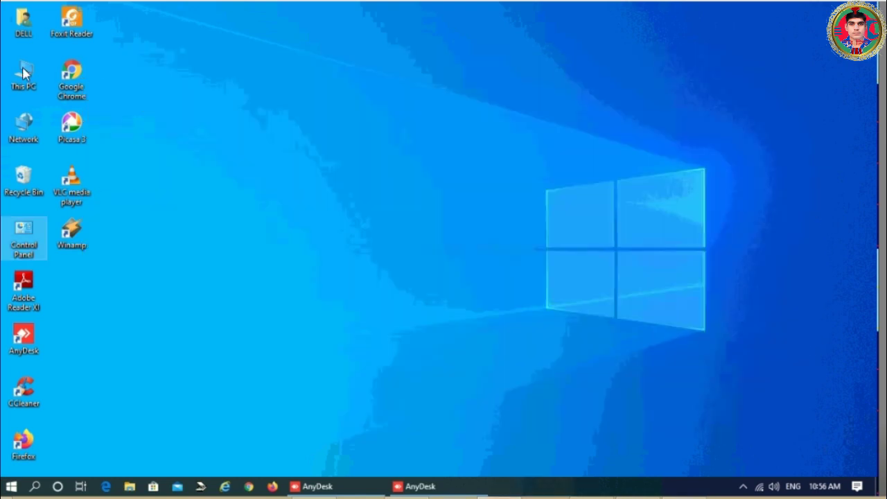
- Open Local Disk (C:) via This PC on the desktop
{"action": "left_click", "coordinate": [22, 73]}
{"action": "double_click", "coordinate": [23, 73]}
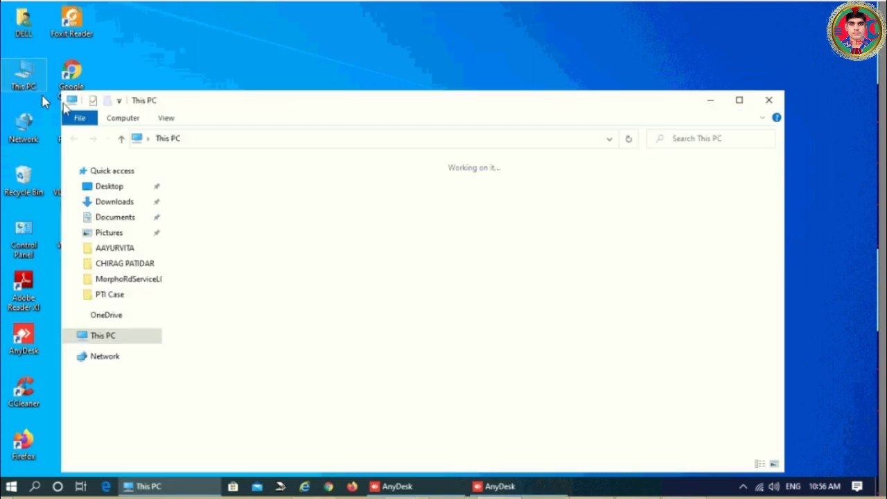
{"action": "double_click", "coordinate": [231, 316]}
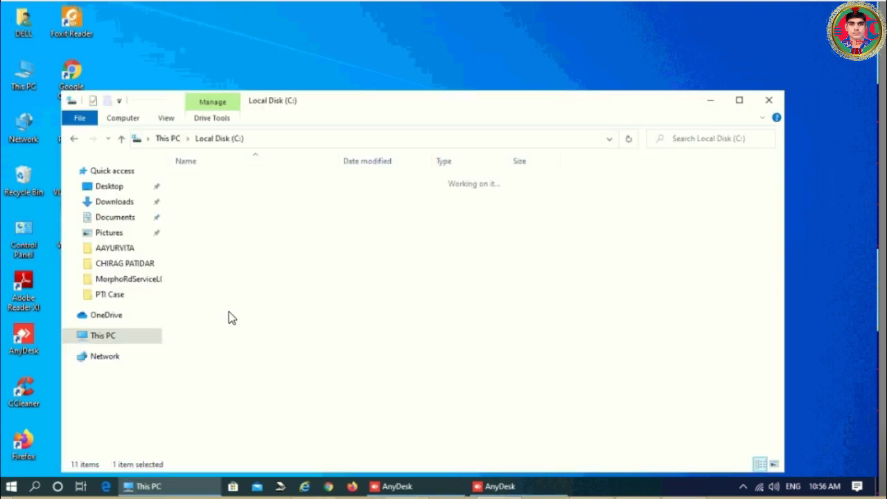
- Delete MORPHORDLOG, MorphoRdServiceL0Soft, TCS, the RD Service V2.0.1.34_HTTP folder and both TEAM-LIL shortcuts
{"action": "left_click", "coordinate": [209, 197]}
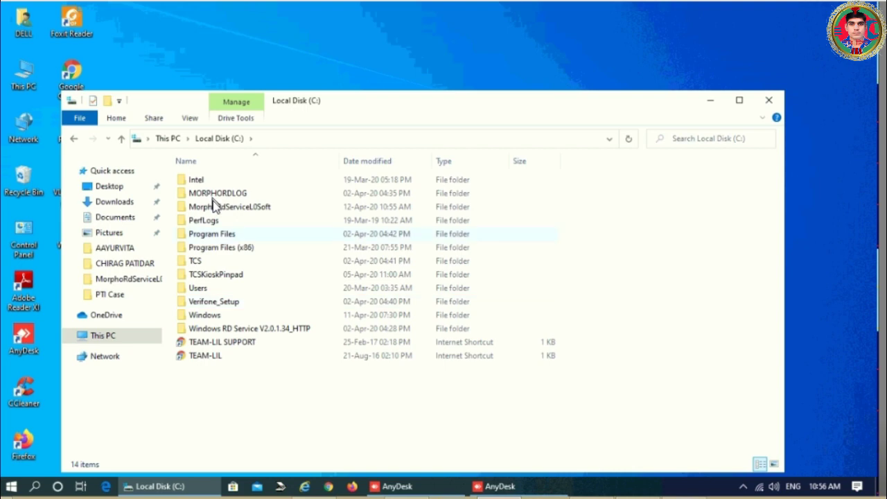
{"action": "key", "text": "shift+Down"}
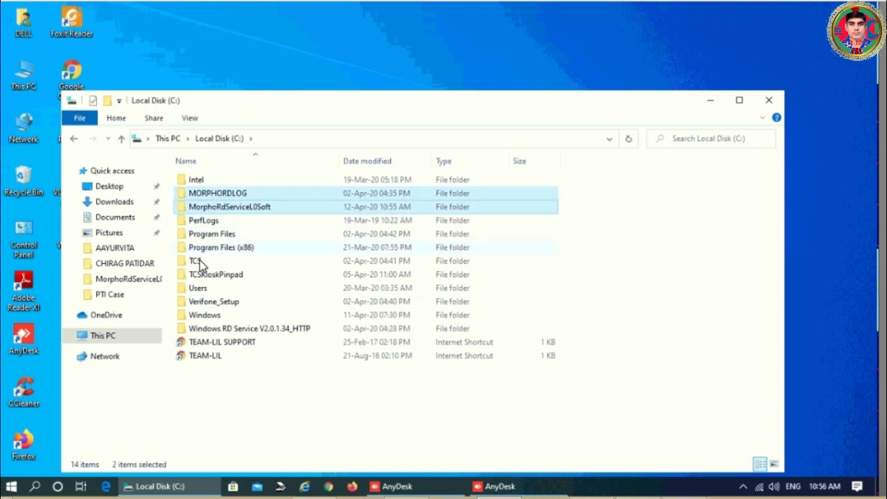
{"action": "left_click", "coordinate": [276, 265], "text": "ctrl"}
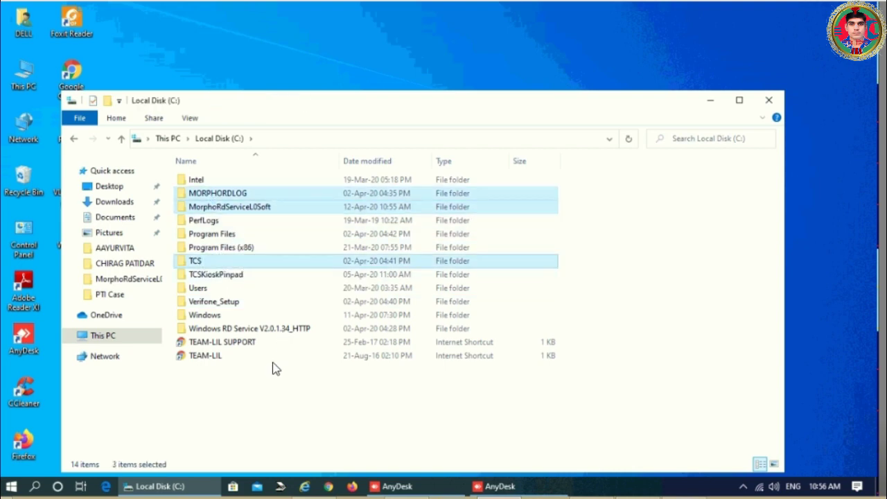
{"action": "left_click", "coordinate": [220, 344], "text": "ctrl"}
{"action": "left_click", "coordinate": [222, 353], "text": "ctrl"}
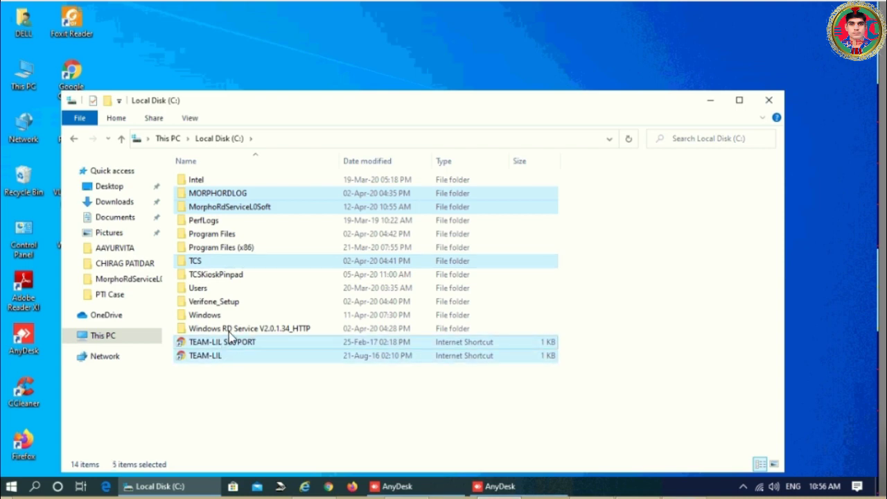
{"action": "left_click", "coordinate": [225, 331], "text": "ctrl"}
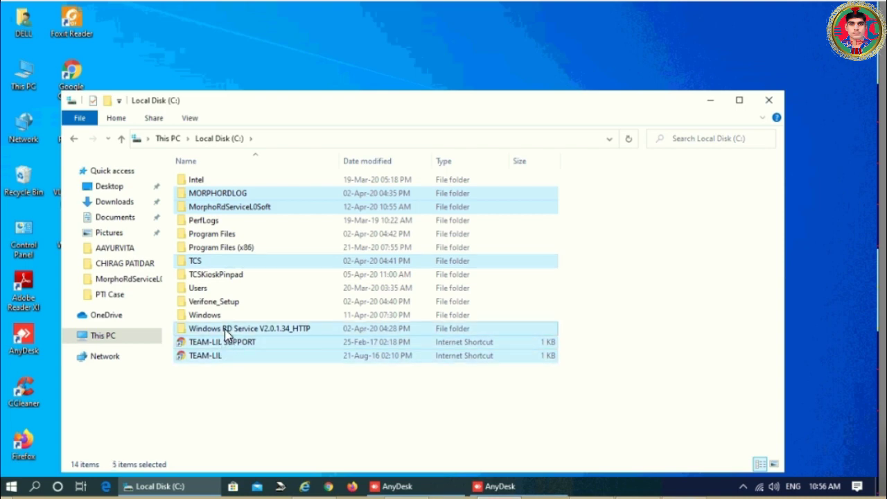
{"action": "key", "text": "Delete"}
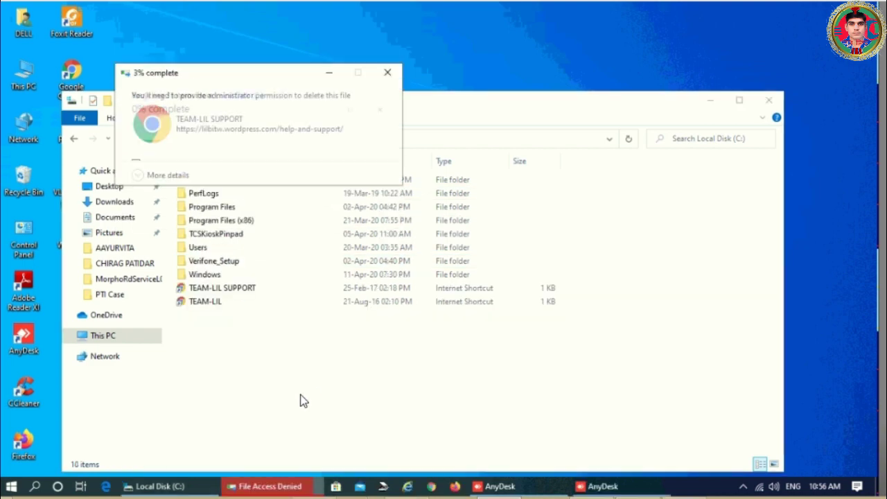
- Look into Program Files, then return to This PC's folders and drives
{"action": "double_click", "coordinate": [217, 208]}
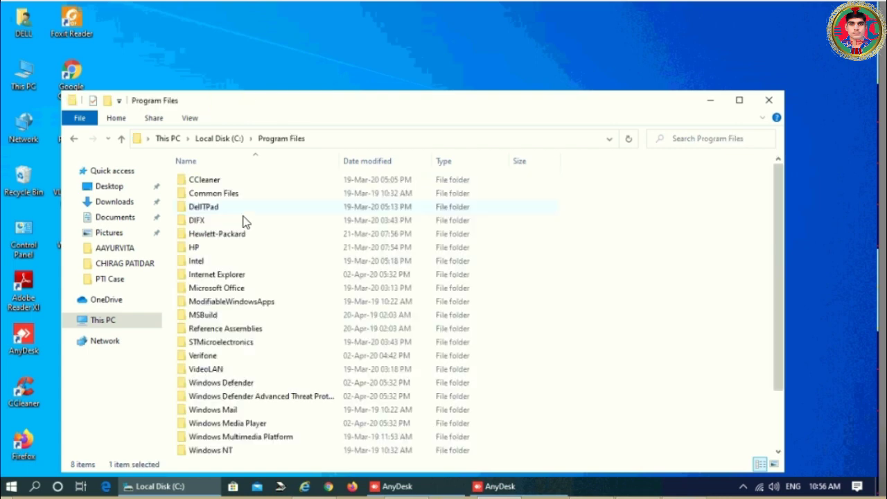
{"action": "left_click", "coordinate": [74, 140]}
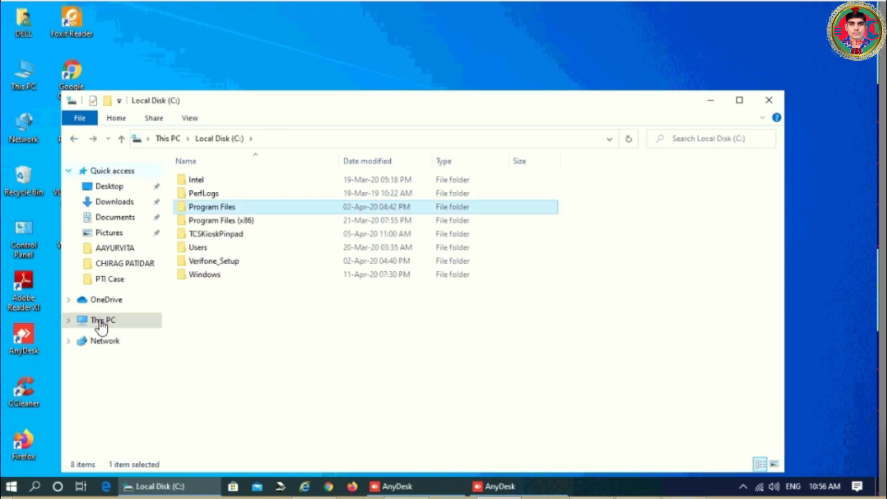
{"action": "left_click", "coordinate": [102, 320]}
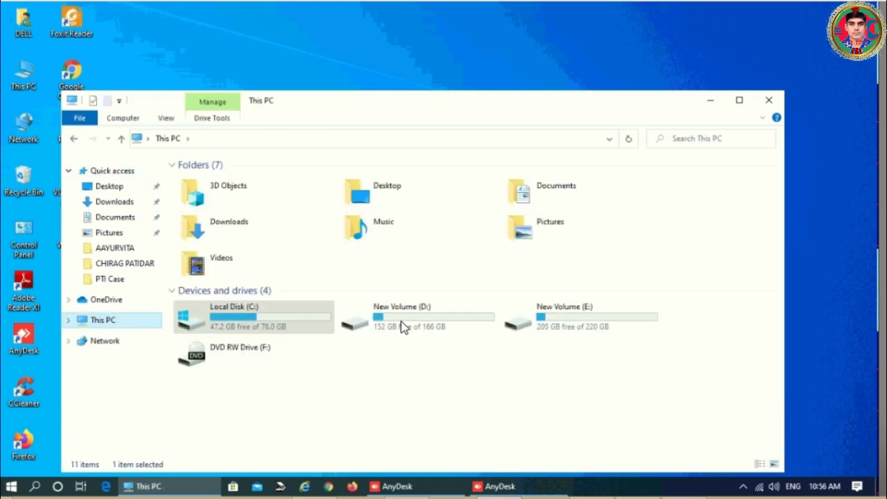
- In D:\00 ajit, delete the BOB_Morpho_Setup and Morpho All In One folders
{"action": "double_click", "coordinate": [402, 327]}
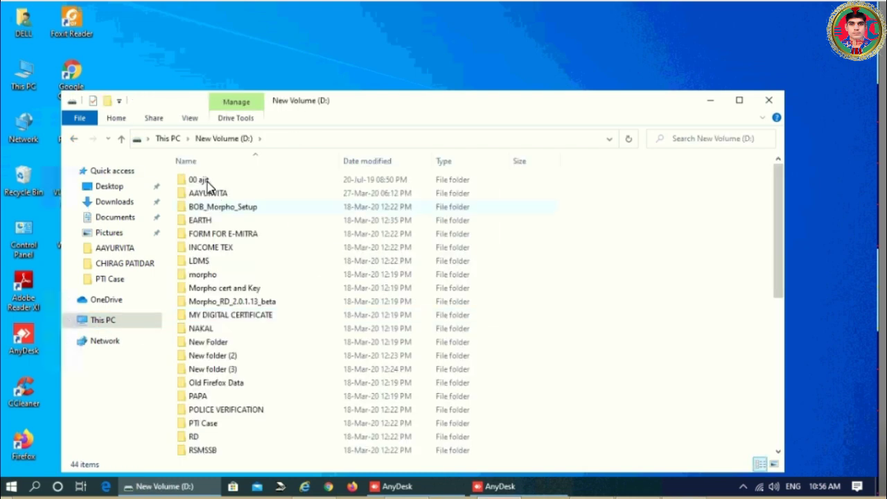
{"action": "double_click", "coordinate": [208, 181]}
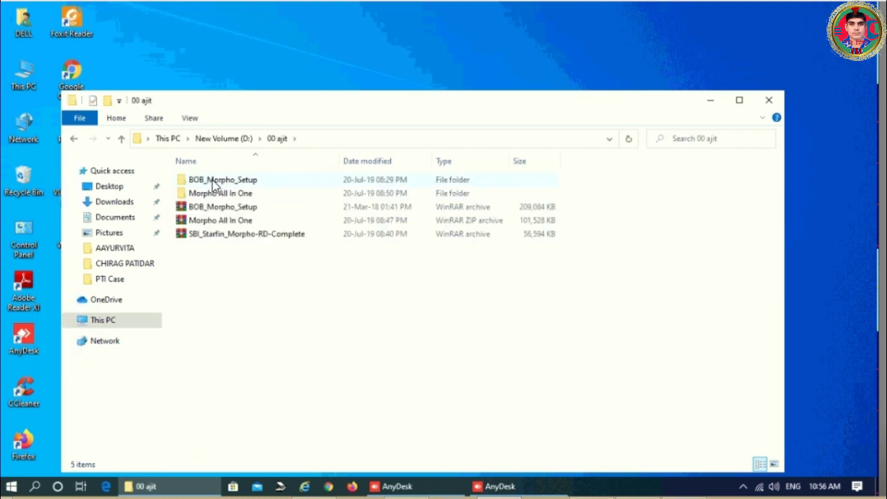
{"action": "left_click", "coordinate": [215, 181]}
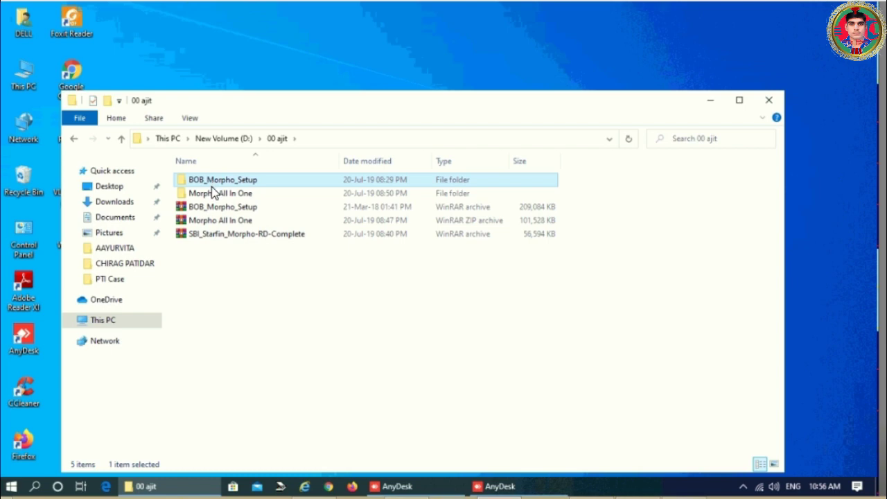
{"action": "left_click", "coordinate": [208, 197], "text": "ctrl"}
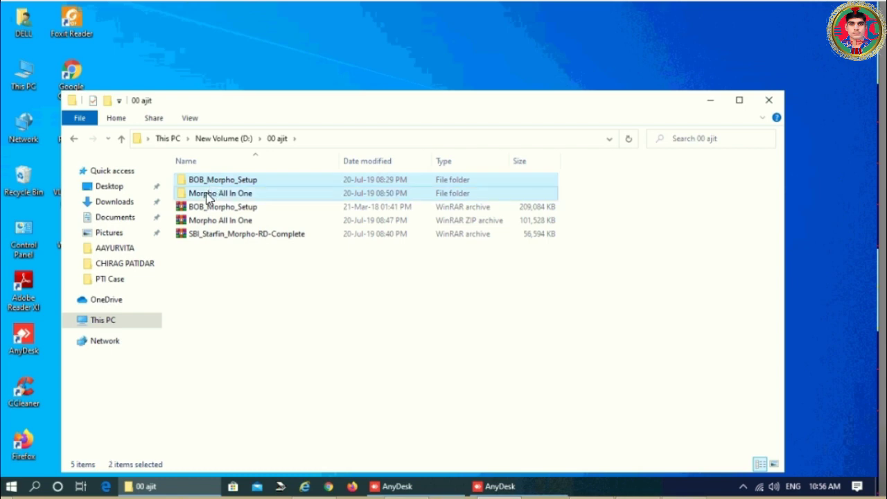
{"action": "key", "text": "Delete"}
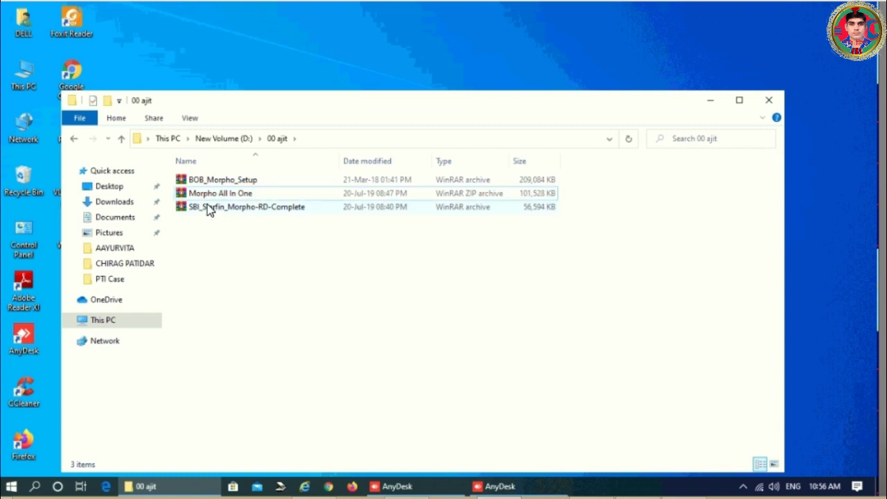
- Extract SBI_Starfin_Morpho-RD-Complete to its suggested folder and select the extracted folder
{"action": "left_click", "coordinate": [210, 209]}
{"action": "right_click", "coordinate": [208, 208]}
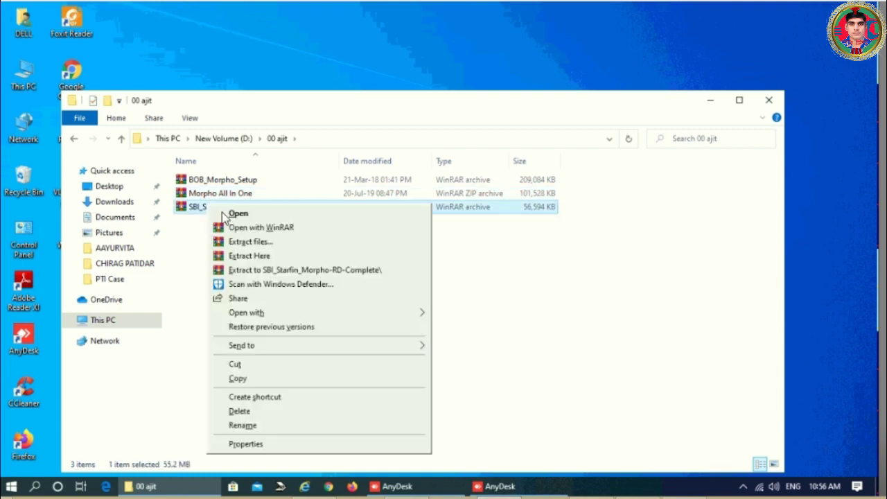
{"action": "left_click", "coordinate": [251, 243]}
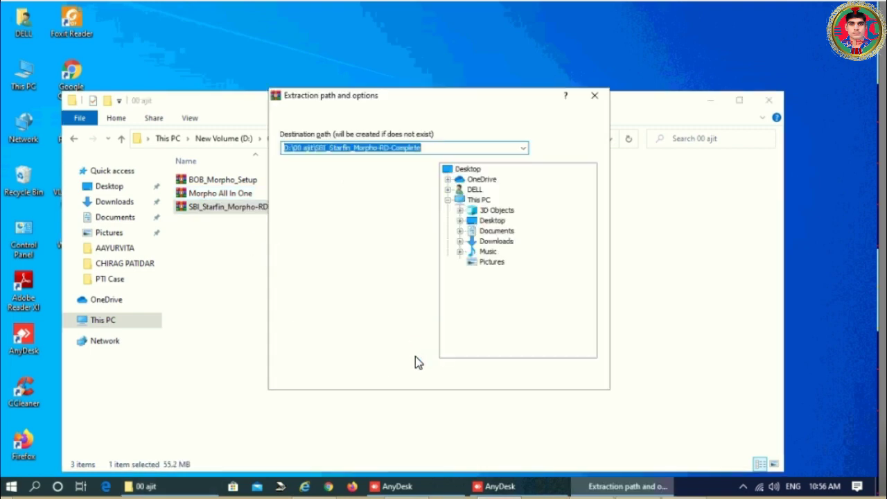
{"action": "left_click", "coordinate": [476, 377]}
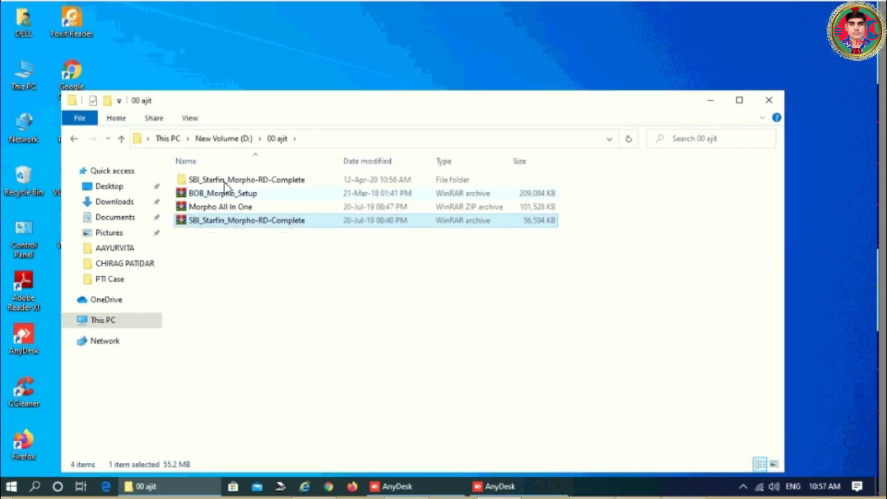
{"action": "left_click", "coordinate": [224, 182]}
- Delete the RDService folder in the nested SBI_Starfin kit and run SBI_KIOSK_INSTALL as administrator
{"action": "double_click", "coordinate": [224, 182]}
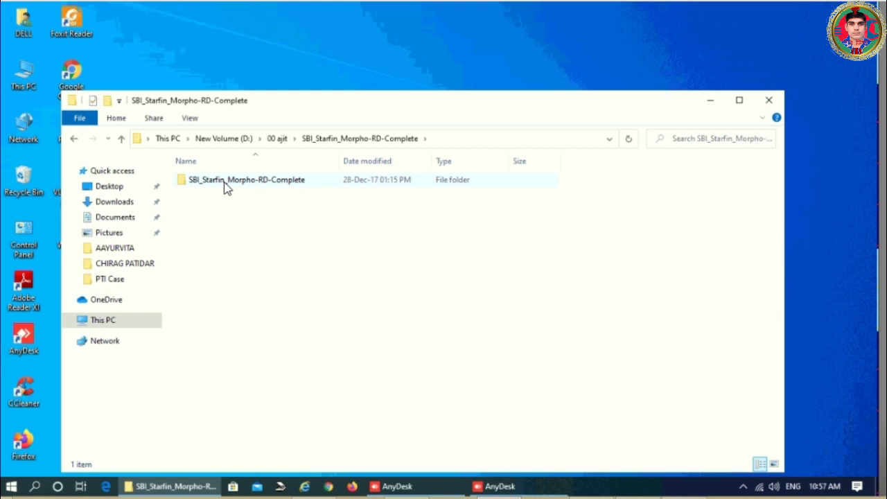
{"action": "double_click", "coordinate": [224, 182]}
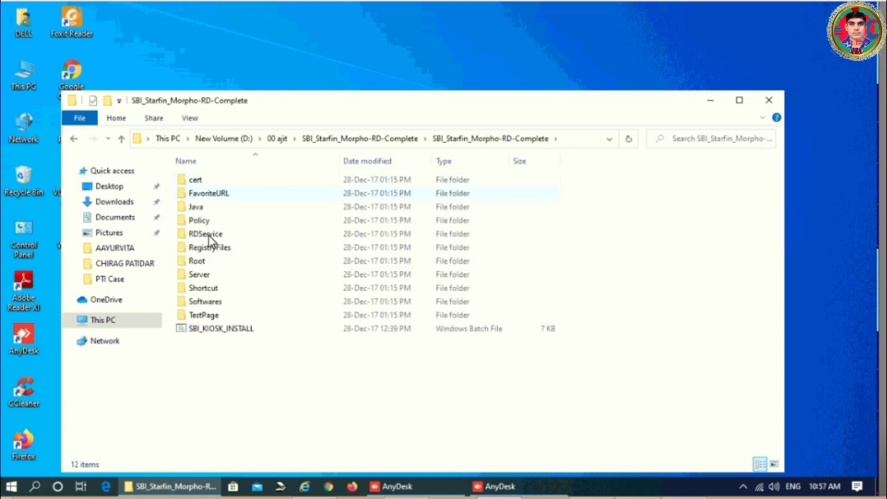
{"action": "left_click", "coordinate": [210, 238]}
{"action": "key", "text": "Delete"}
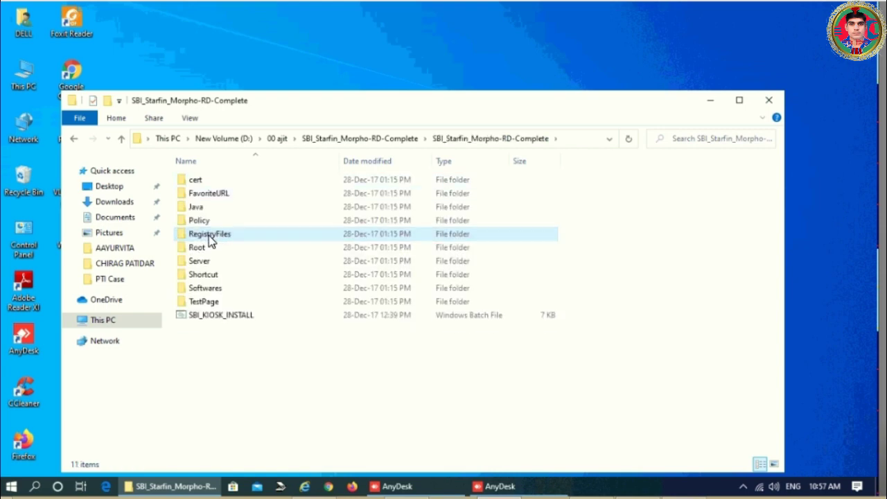
{"action": "right_click", "coordinate": [218, 321]}
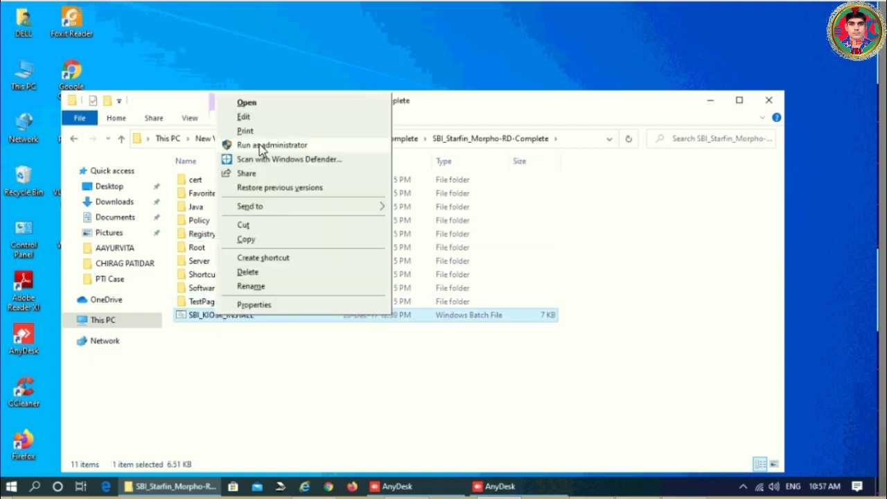
{"action": "left_click", "coordinate": [260, 146]}
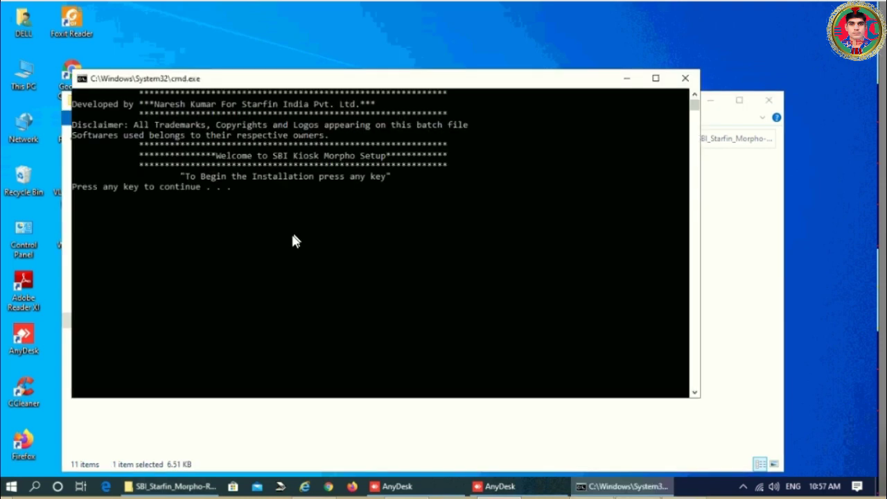
- Continue the script and reset Internet Explorer settings with Delete personal settings ticked
{"action": "key", "text": "Return"}
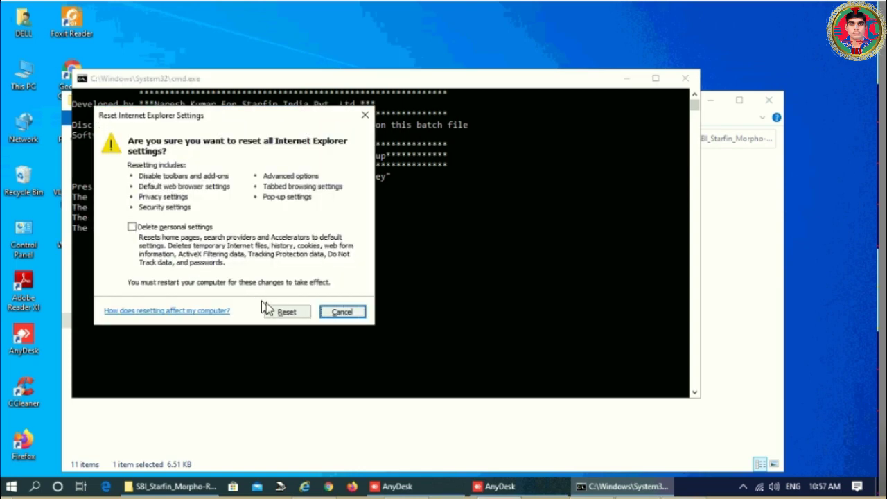
{"action": "key", "text": "alt+p"}
{"action": "left_click", "coordinate": [287, 312]}
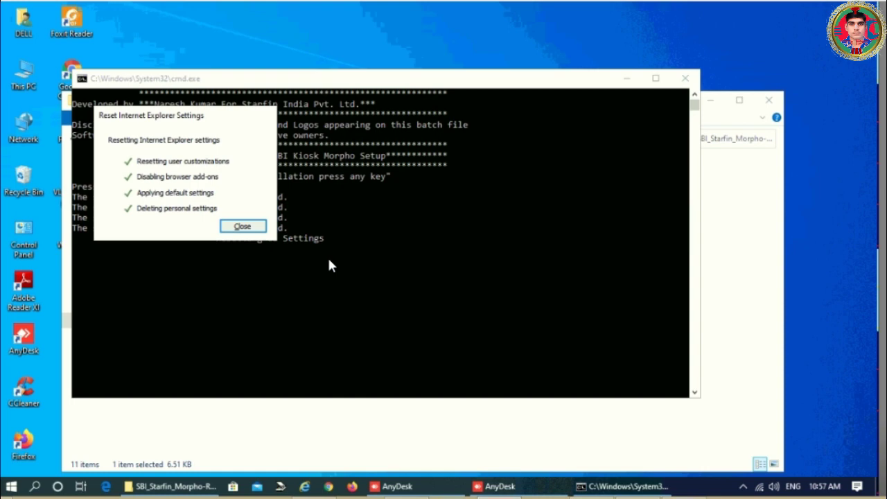
{"action": "left_click", "coordinate": [232, 227]}
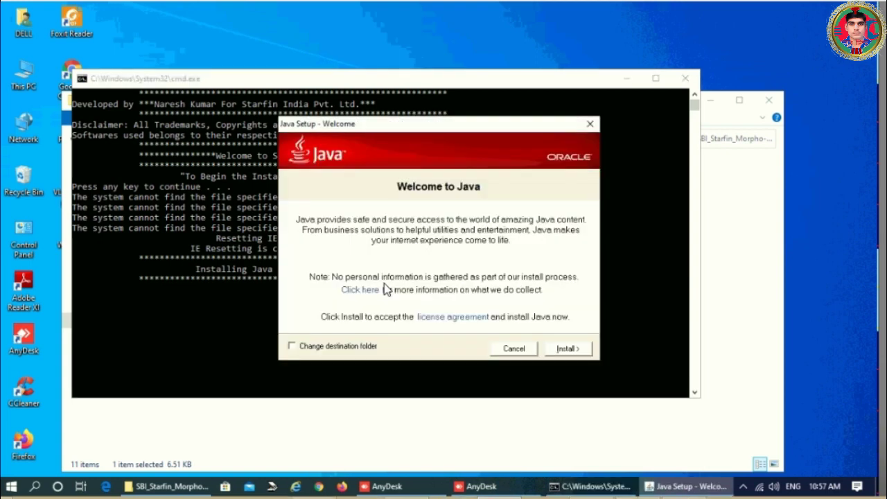
- Install Java from the Java Setup dialog and close the completion notice
{"action": "left_click", "coordinate": [567, 348]}
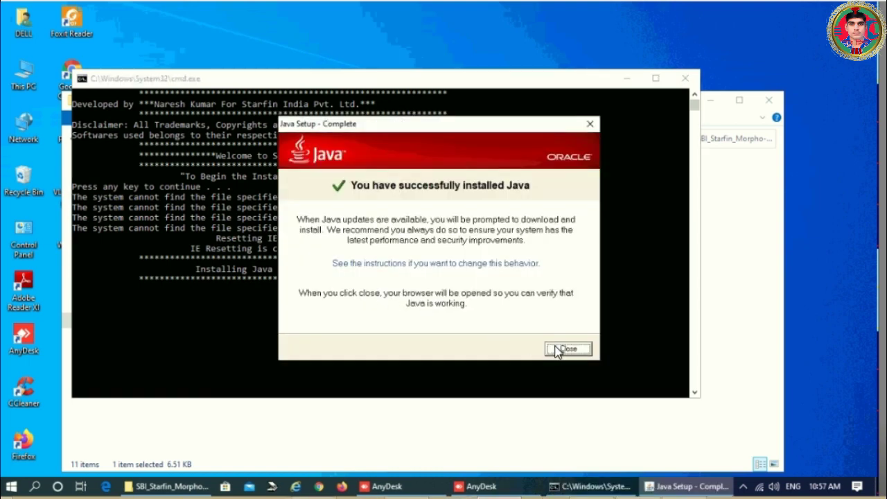
{"action": "left_click", "coordinate": [567, 350]}
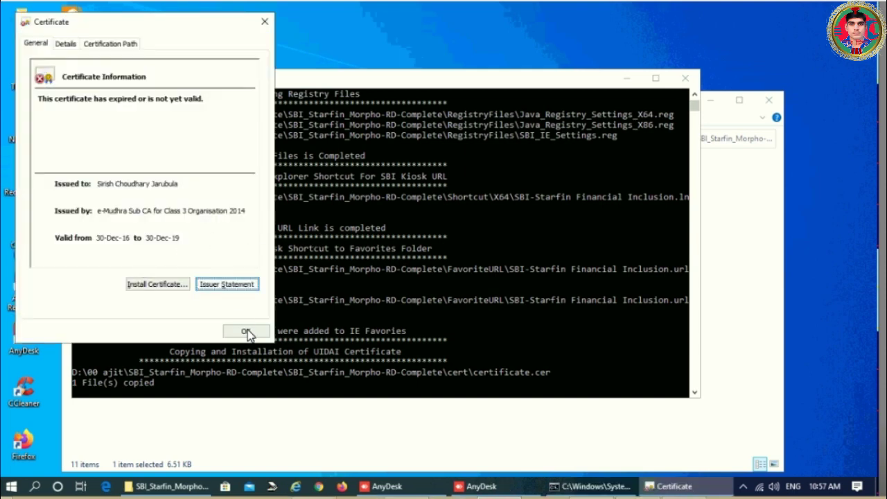
- Install Morpho API MSO-13XX 2.2.1.8 with FPActiveX, choosing to restart the computer later
{"action": "left_click", "coordinate": [246, 331]}
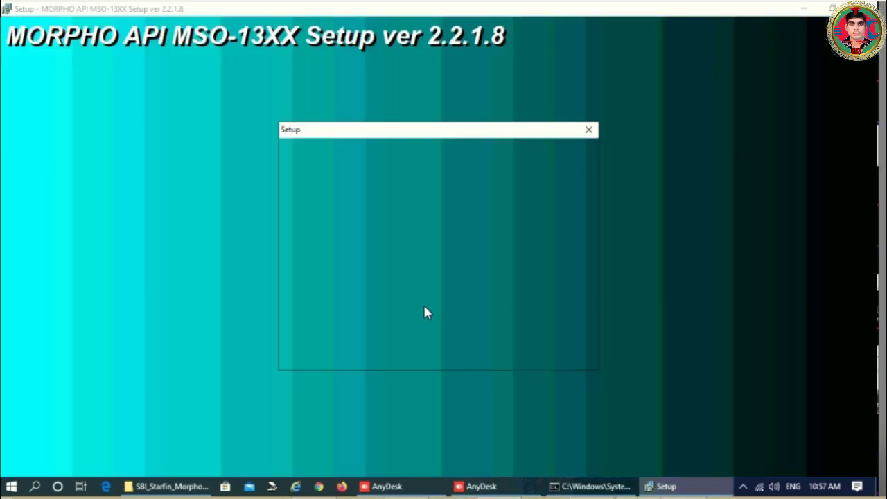
{"action": "left_click", "coordinate": [506, 357]}
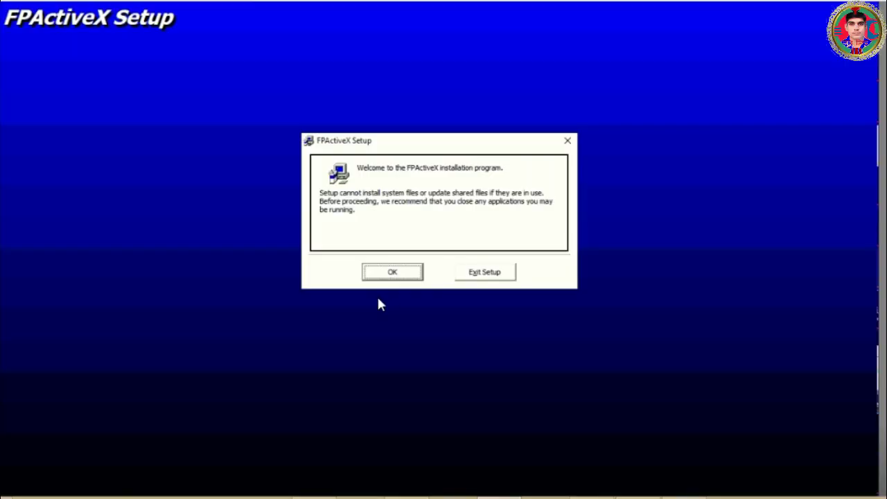
{"action": "left_click", "coordinate": [391, 273]}
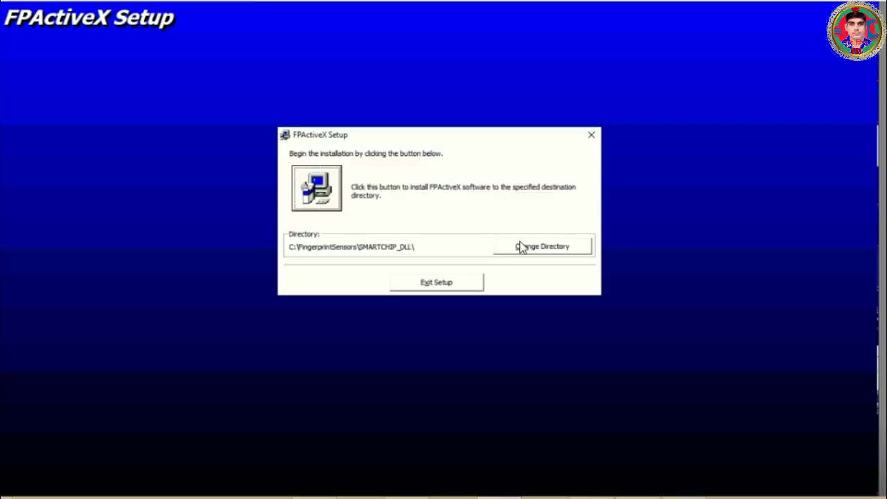
{"action": "left_click", "coordinate": [320, 192]}
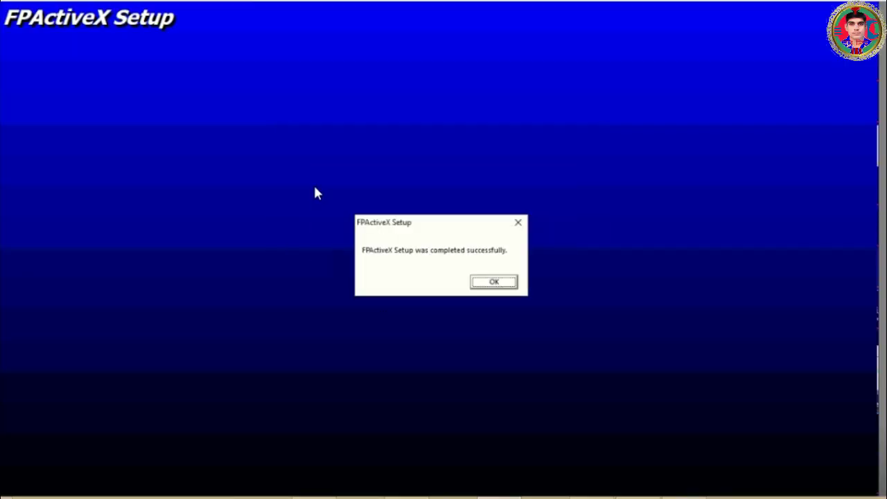
{"action": "left_click", "coordinate": [492, 283]}
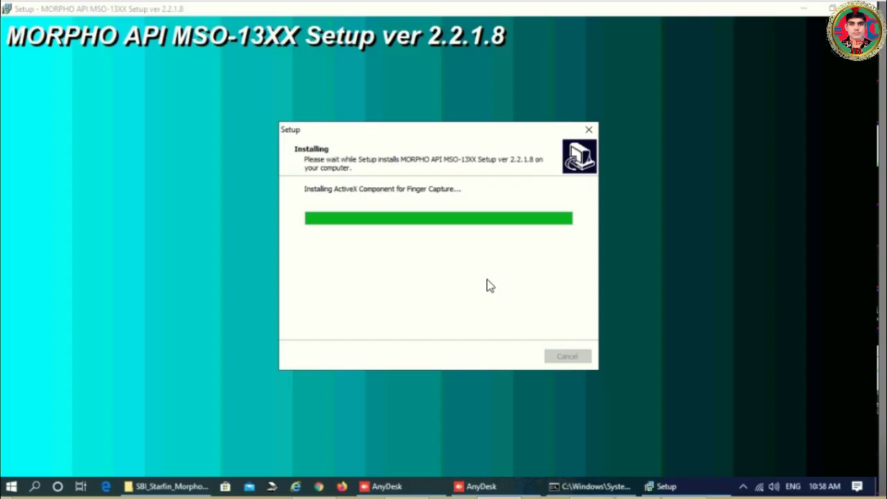
{"action": "key", "text": "Down"}
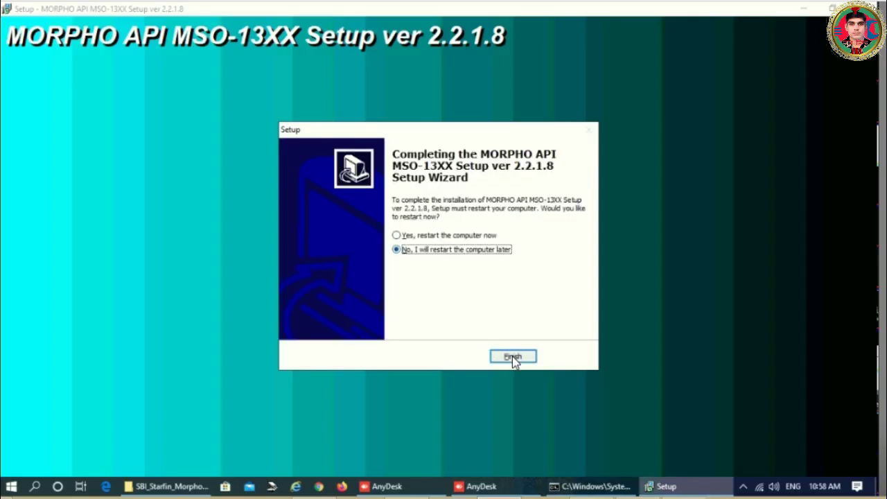
{"action": "left_click", "coordinate": [513, 356]}
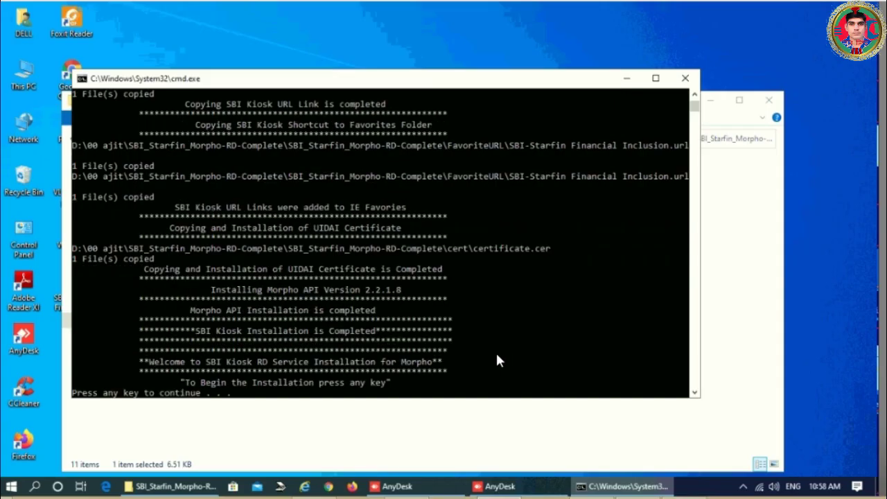
- Dismiss the missing-file error, import the kiosk root certificate, and close the finished installation script
{"action": "key", "text": "Return"}
{"action": "left_click", "coordinate": [573, 250]}
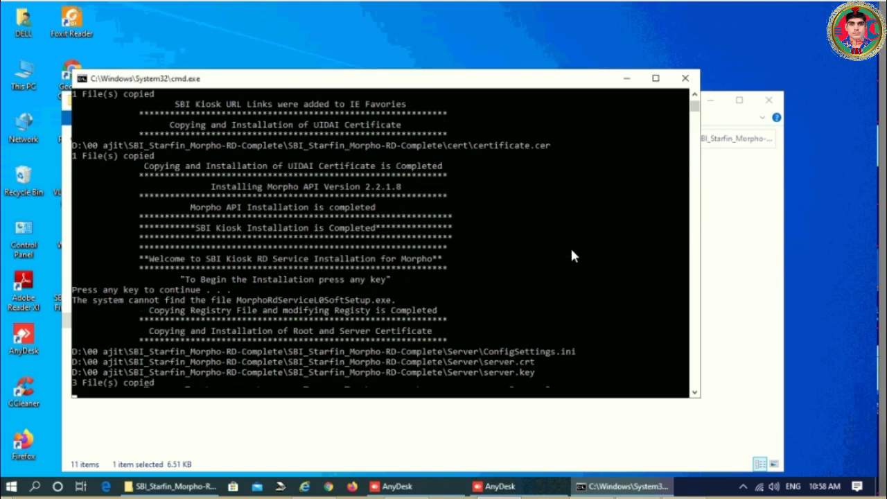
{"action": "left_click", "coordinate": [158, 284]}
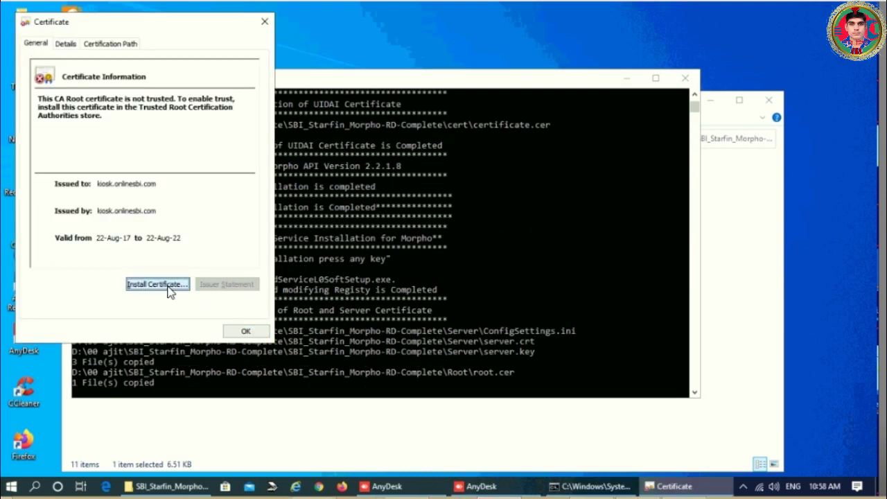
{"action": "left_click", "coordinate": [266, 336]}
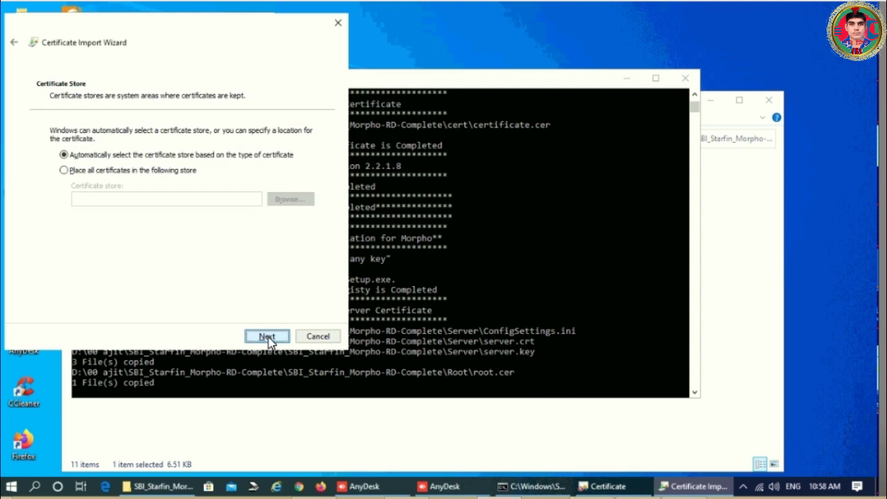
{"action": "left_click", "coordinate": [266, 336]}
{"action": "left_click", "coordinate": [267, 337]}
{"action": "left_click", "coordinate": [483, 292]}
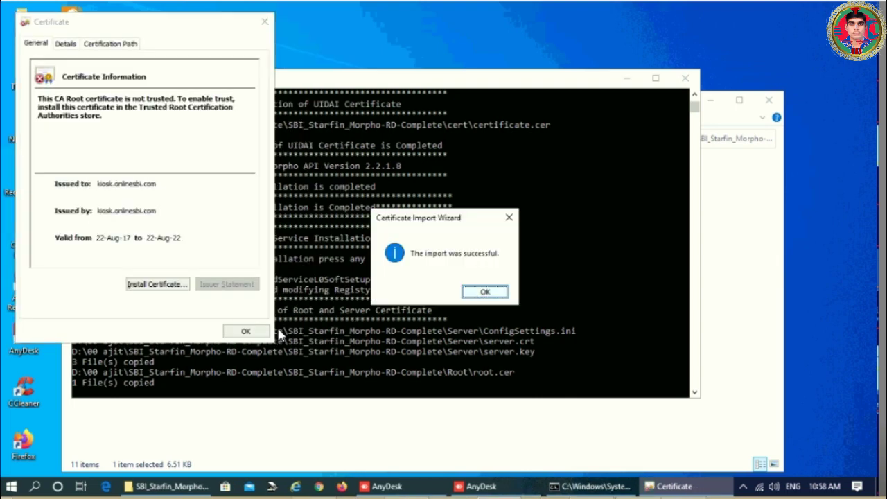
{"action": "left_click", "coordinate": [245, 331]}
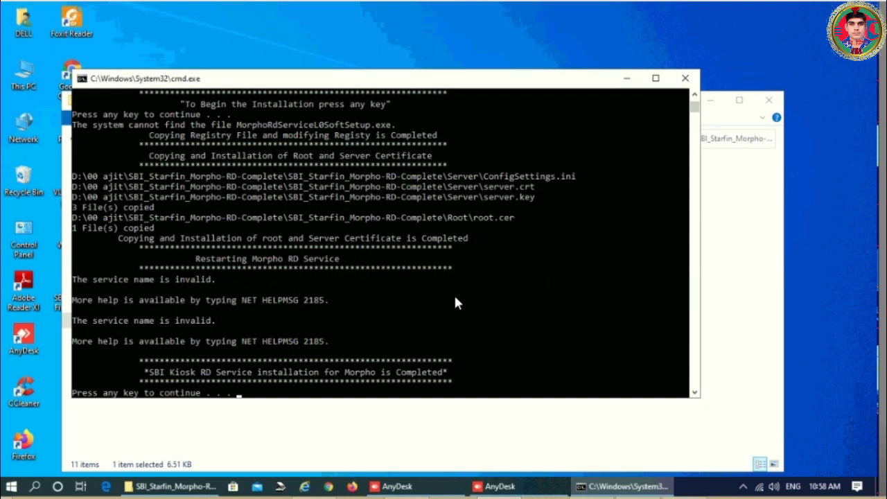
{"action": "key", "text": "Return"}
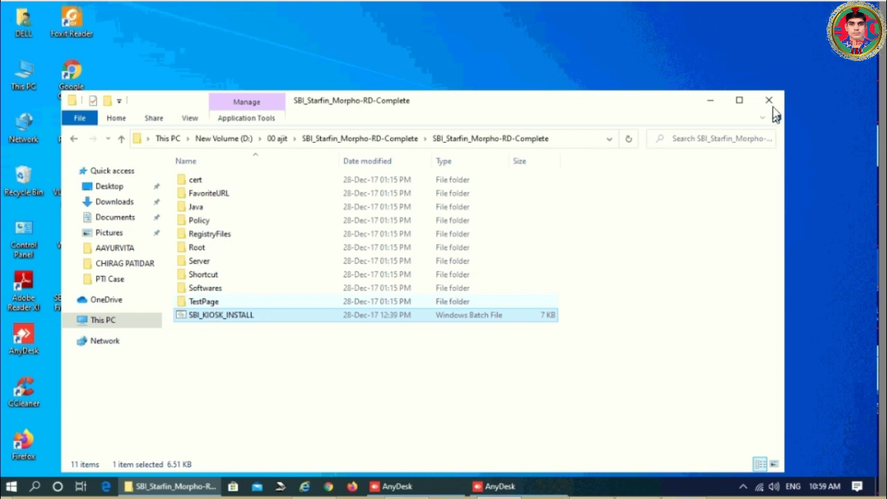
- Close the installer folder, then search 'morpho rd service' in Chrome and open the RD Service Online site
{"action": "left_click", "coordinate": [769, 100]}
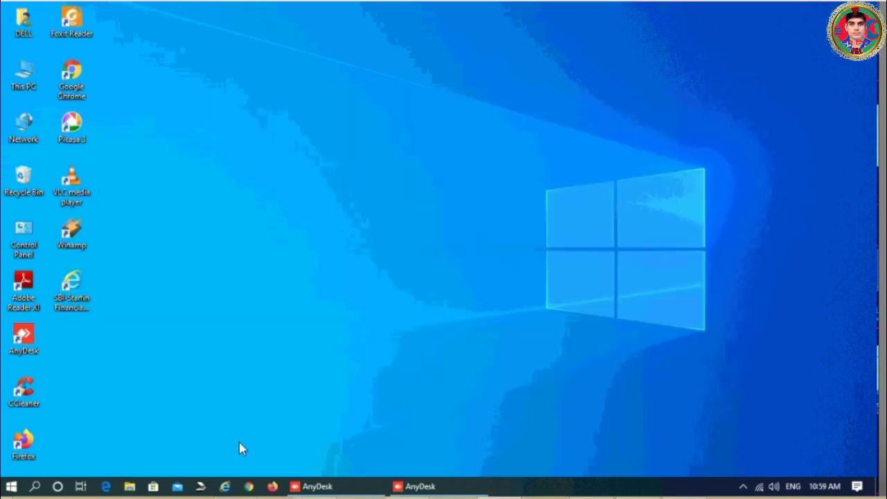
{"action": "left_click", "coordinate": [251, 487]}
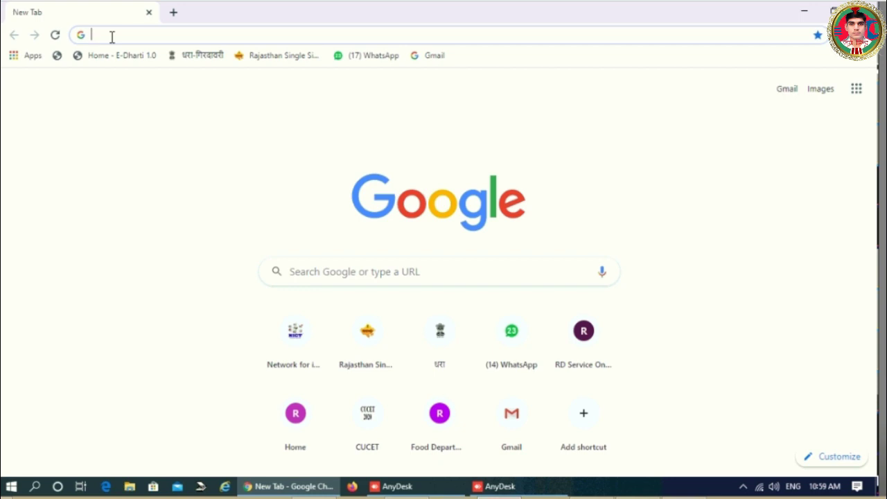
{"action": "type", "text": "morpho"}
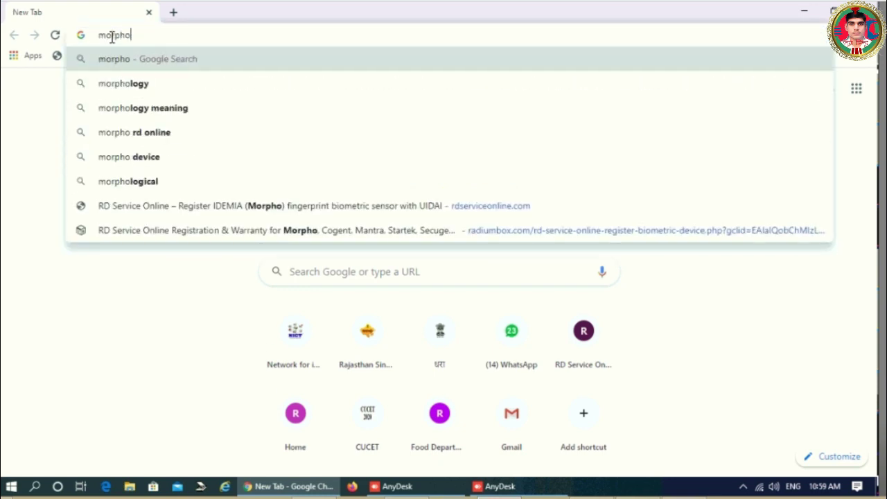
{"action": "type", "text": "rdse"}
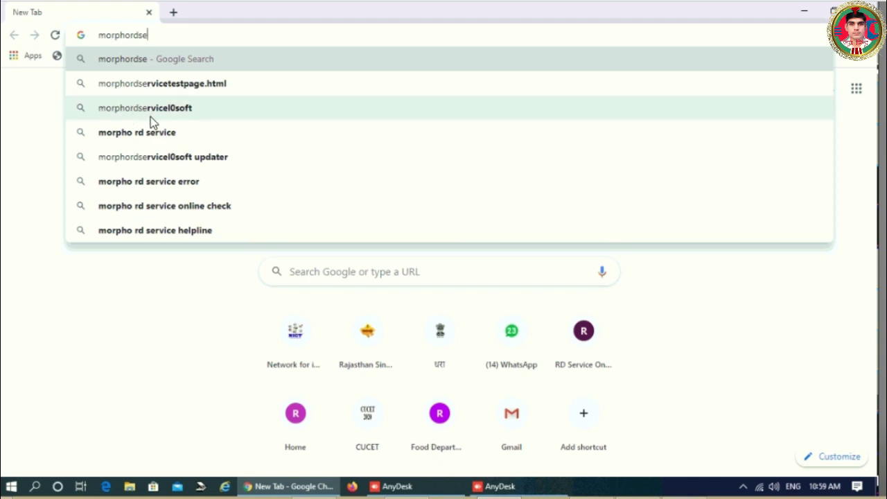
{"action": "left_click", "coordinate": [158, 143]}
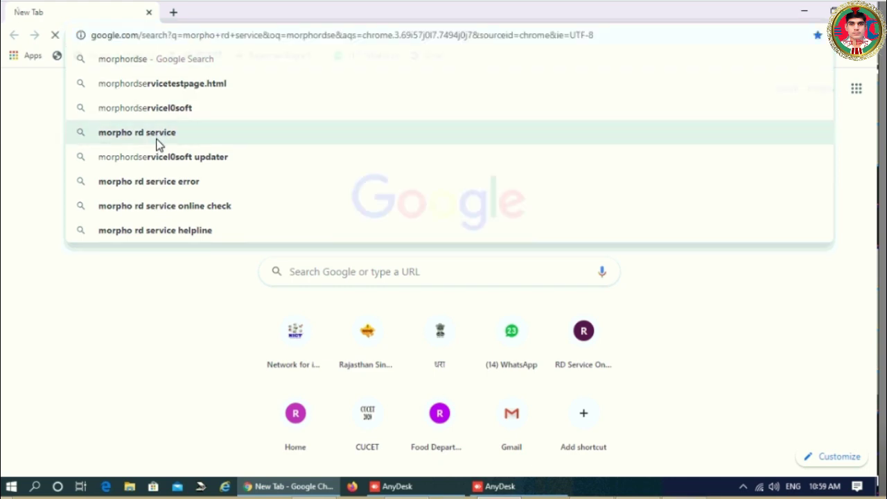
{"action": "left_click", "coordinate": [235, 183]}
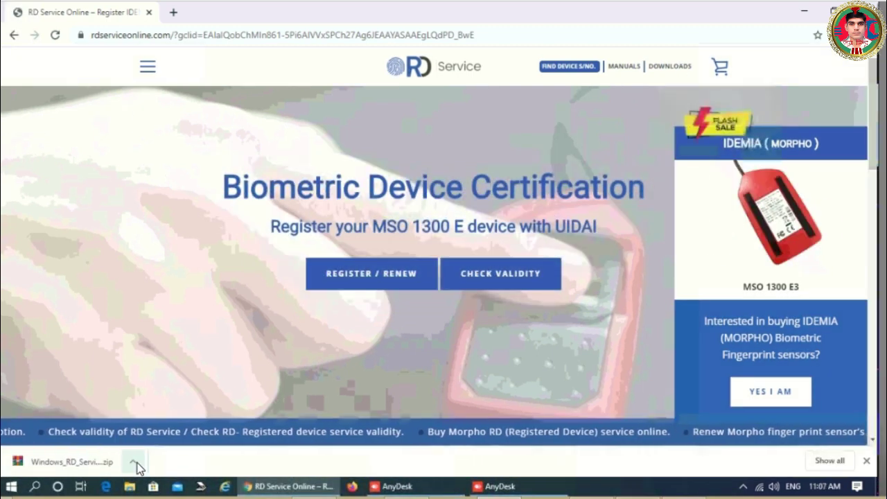
- Show the downloaded Windows_RD_Service_V2.0.1.34_HTTP zip in its Downloads folder from the download bar
{"action": "left_click", "coordinate": [132, 461]}
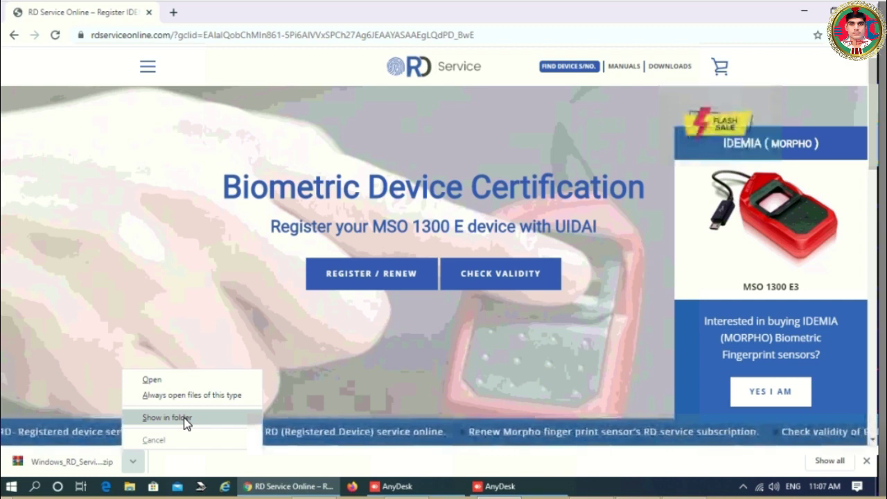
{"action": "left_click", "coordinate": [166, 418]}
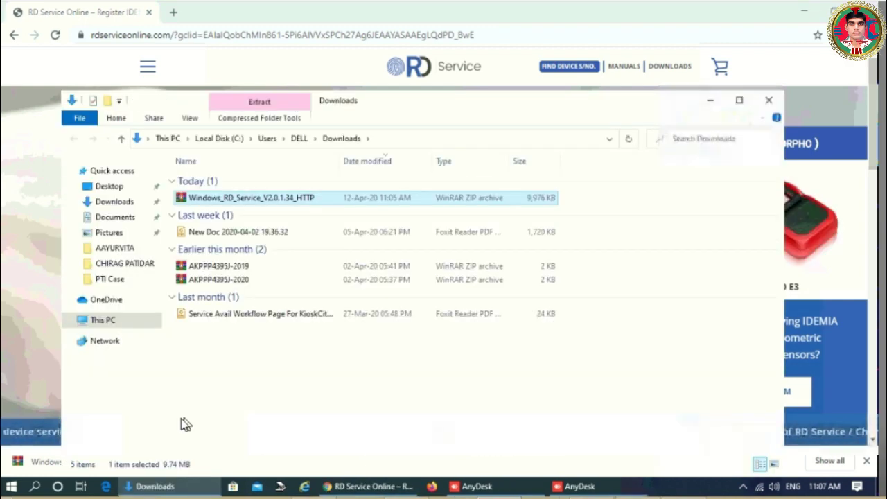
- Copy the Windows_RD_Service_V2.0.1.34_HTTP zip into the user's folder on New Volume (D:)
{"action": "left_click", "coordinate": [243, 204]}
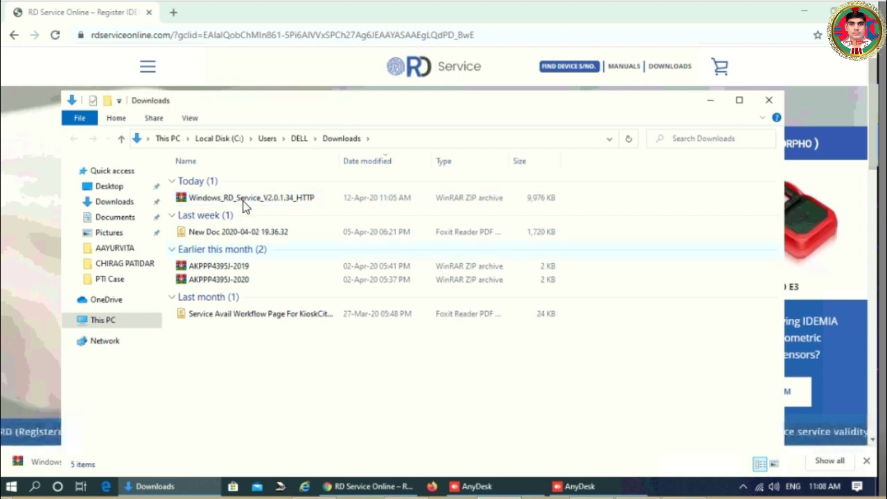
{"action": "left_click", "coordinate": [274, 201]}
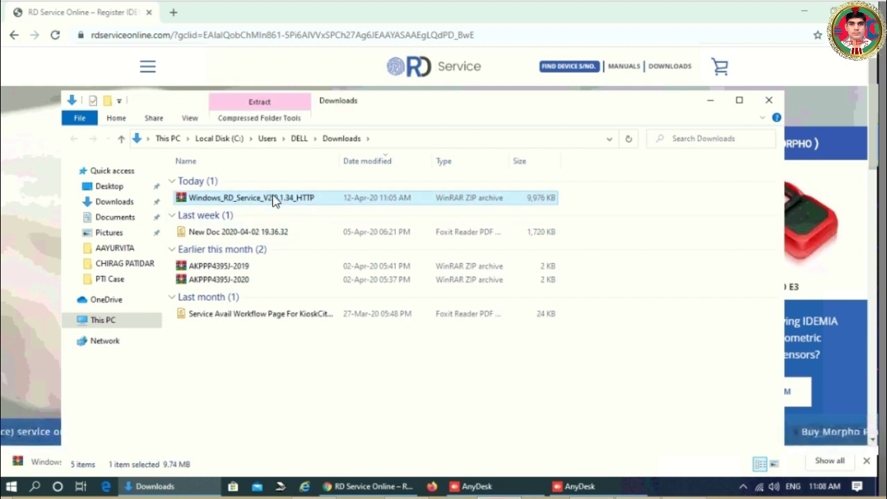
{"action": "left_click", "coordinate": [103, 322]}
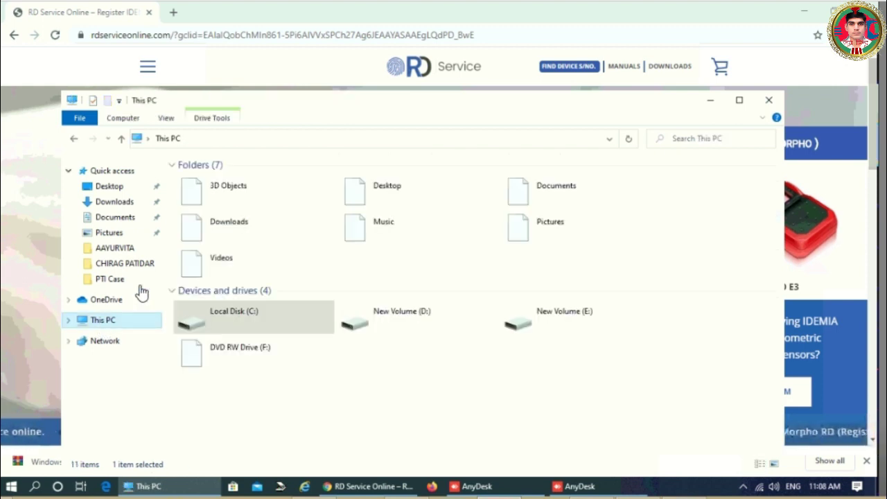
{"action": "double_click", "coordinate": [399, 320]}
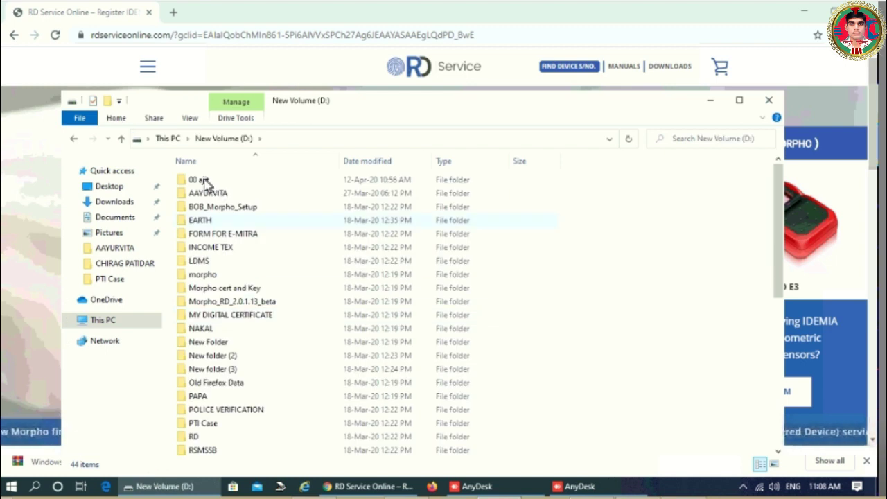
{"action": "double_click", "coordinate": [204, 182]}
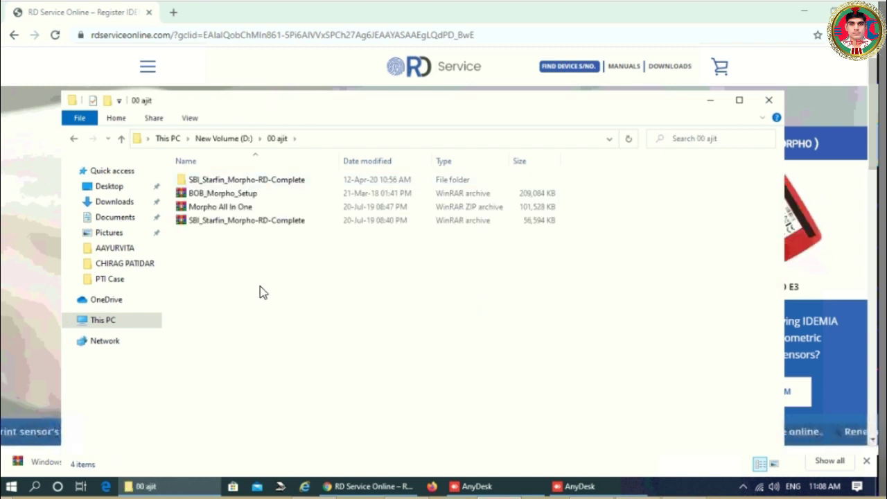
{"action": "key", "text": "ctrl+v"}
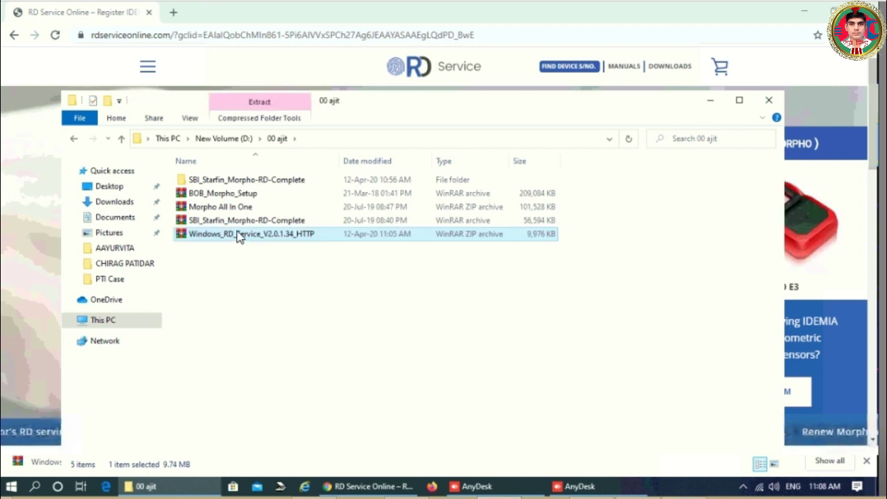
- Extract the archive into a same-named folder at the suggested location
{"action": "right_click", "coordinate": [241, 236]}
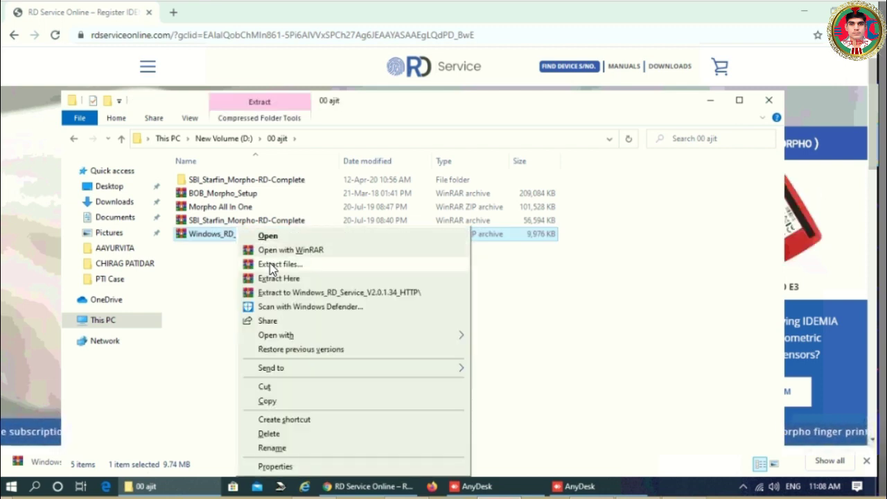
{"action": "left_click", "coordinate": [273, 266]}
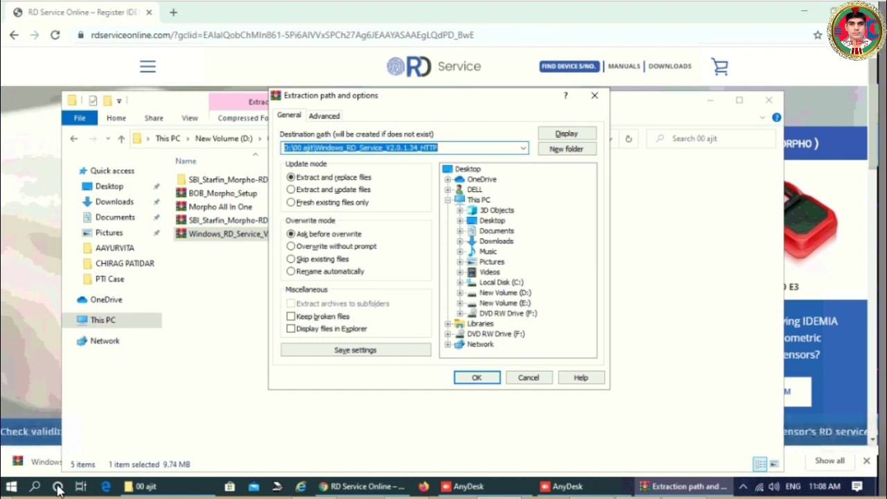
{"action": "key", "text": "Return"}
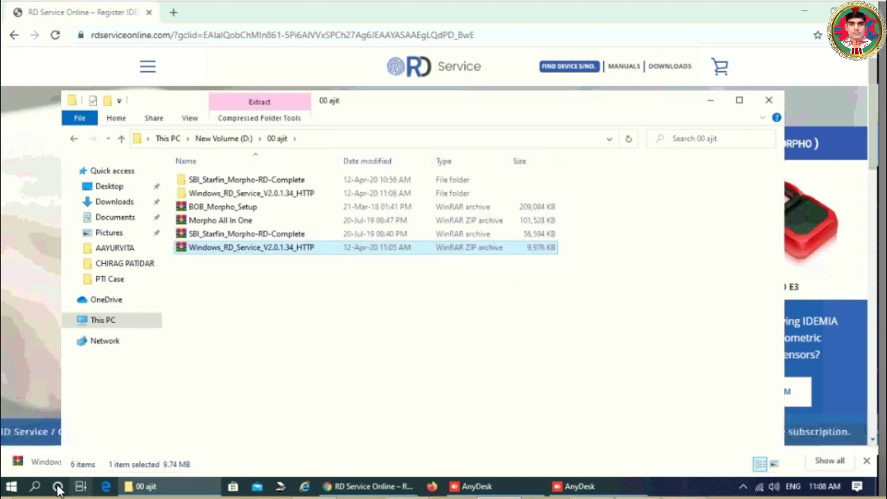
- Open the Services console by searching 'service' and jump to the services starting with W
{"action": "left_click", "coordinate": [59, 487]}
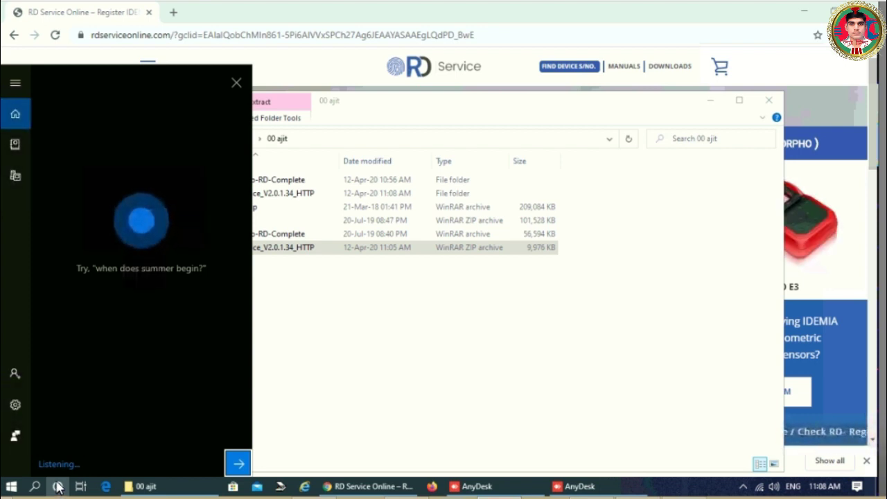
{"action": "left_click", "coordinate": [36, 487]}
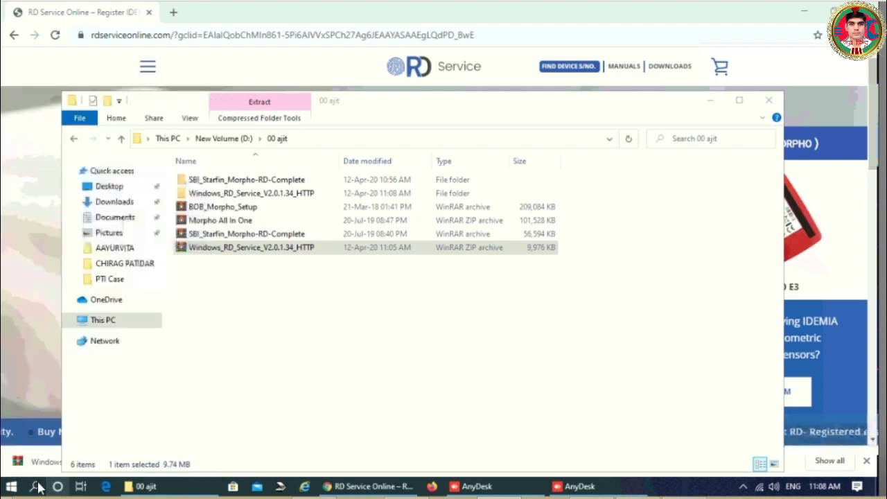
{"action": "left_click", "coordinate": [35, 486]}
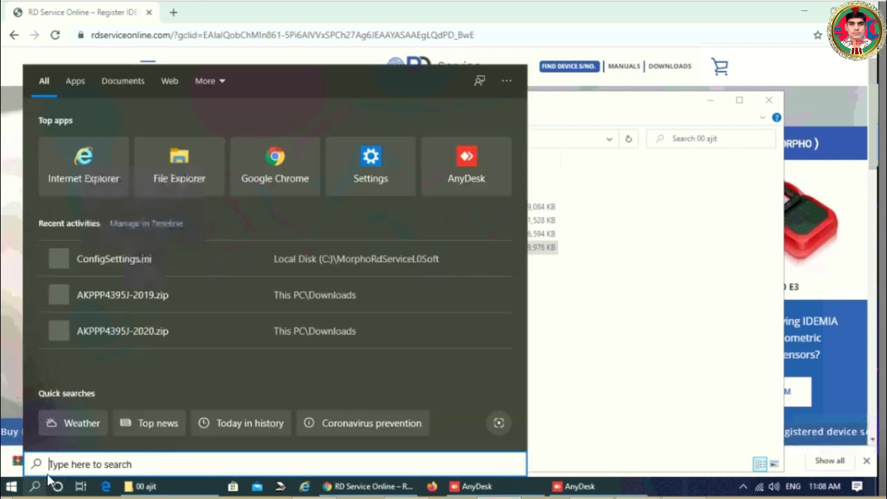
{"action": "type", "text": "service"}
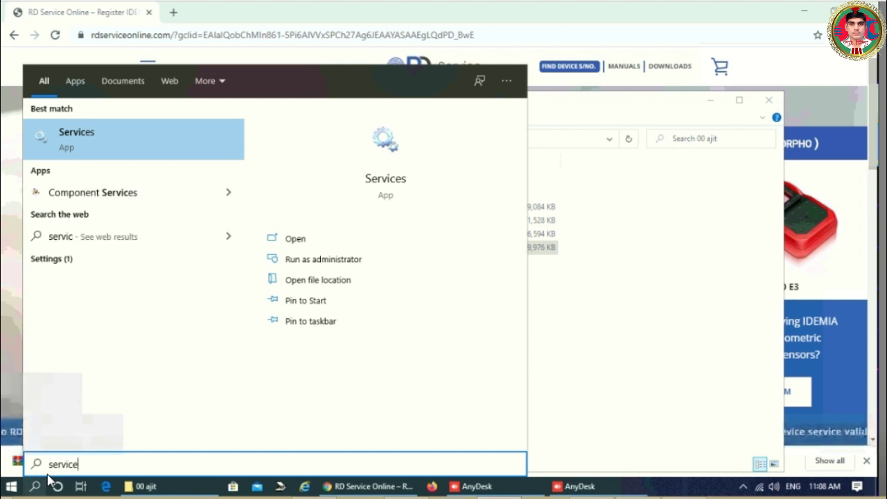
{"action": "left_click", "coordinate": [70, 138]}
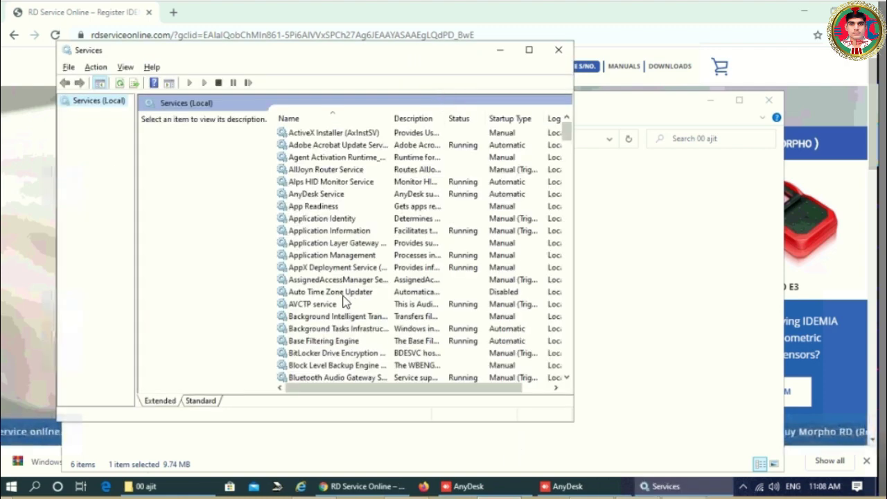
{"action": "left_click", "coordinate": [341, 295]}
{"action": "key", "text": "w"}
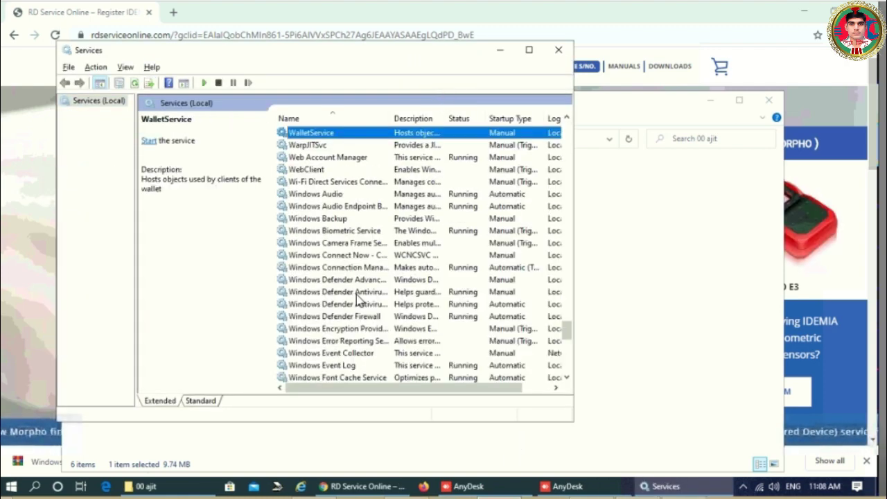
{"action": "scroll", "coordinate": [359, 300], "scroll_direction": "down", "scroll_amount": 1}
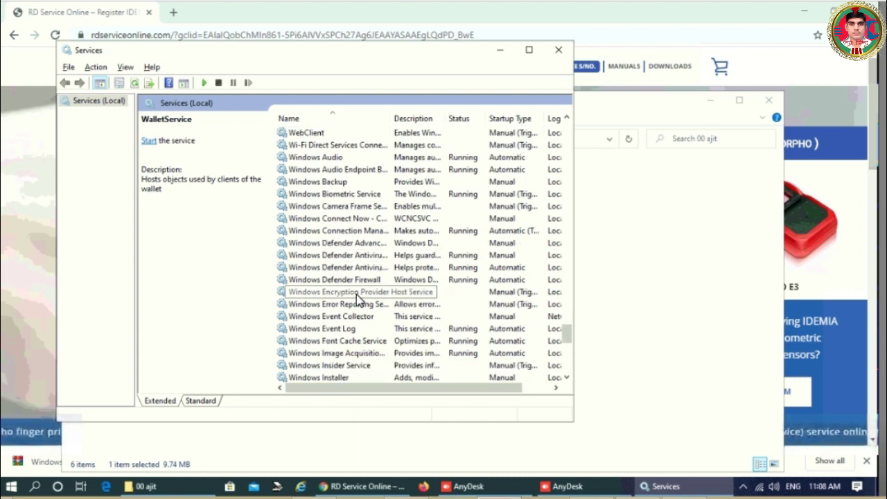
{"action": "scroll", "coordinate": [357, 296], "scroll_direction": "down", "scroll_amount": 4}
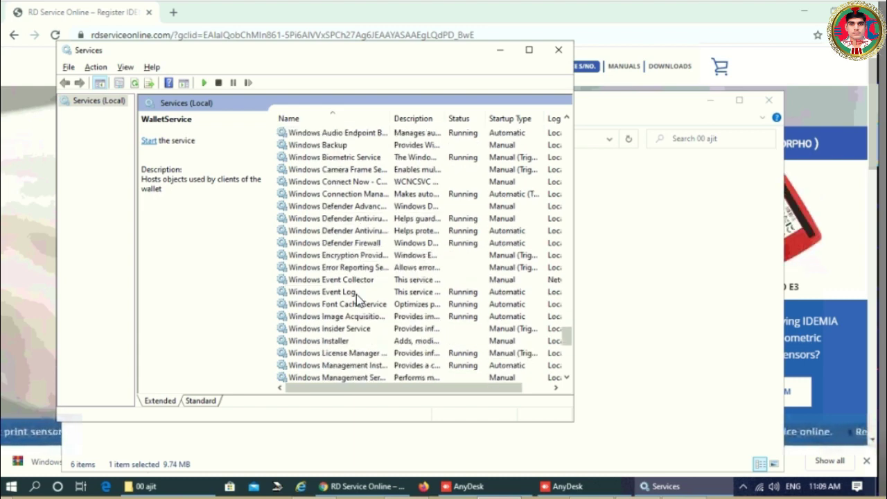
{"action": "scroll", "coordinate": [356, 293], "scroll_direction": "down", "scroll_amount": 3}
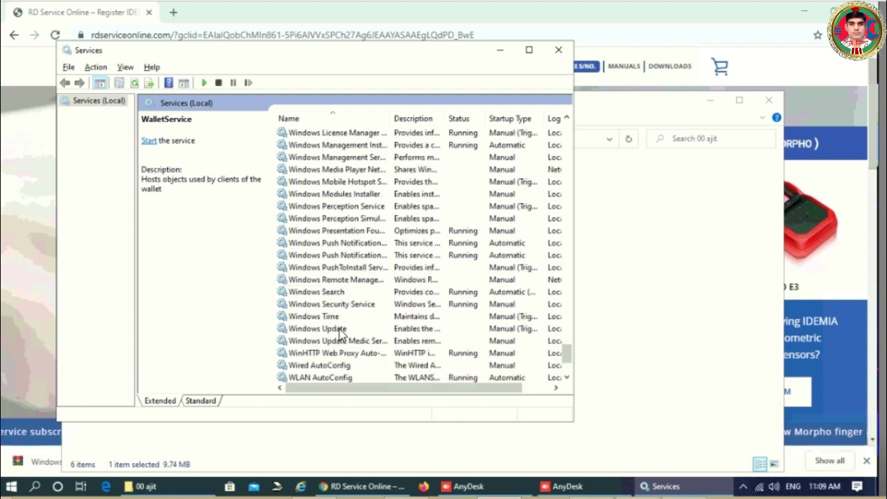
- Try setting the Windows Update service's startup type to Disabled, dismissing the Access denied errors
{"action": "left_click", "coordinate": [340, 332]}
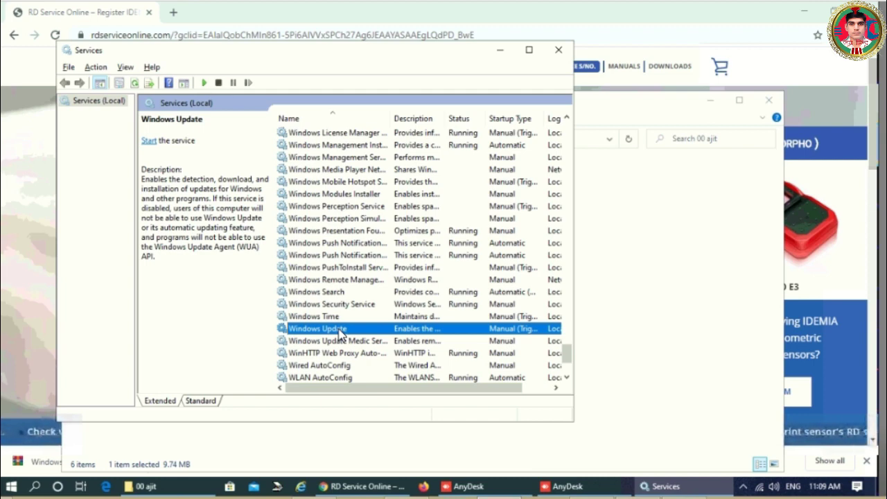
{"action": "right_click", "coordinate": [341, 334]}
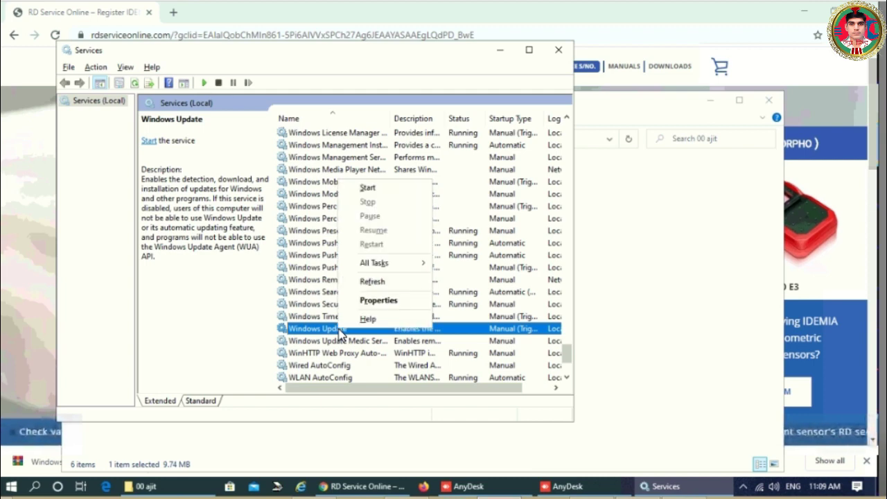
{"action": "left_click", "coordinate": [372, 305]}
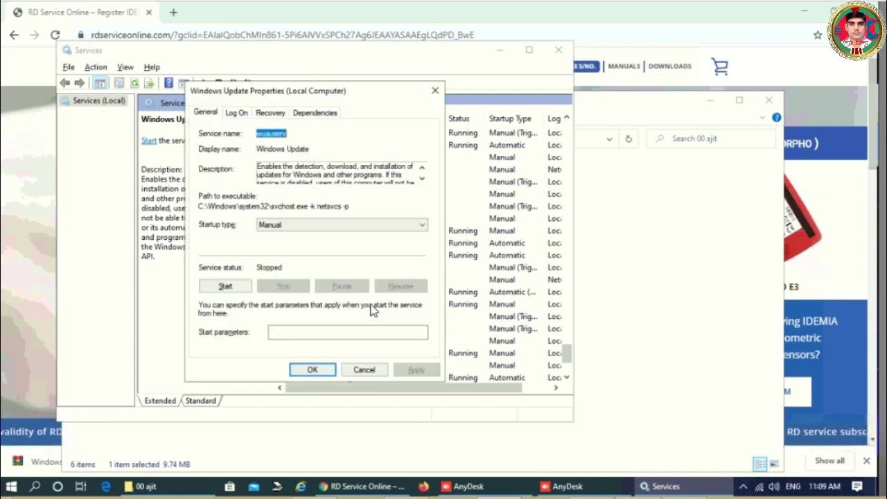
{"action": "left_click", "coordinate": [293, 233]}
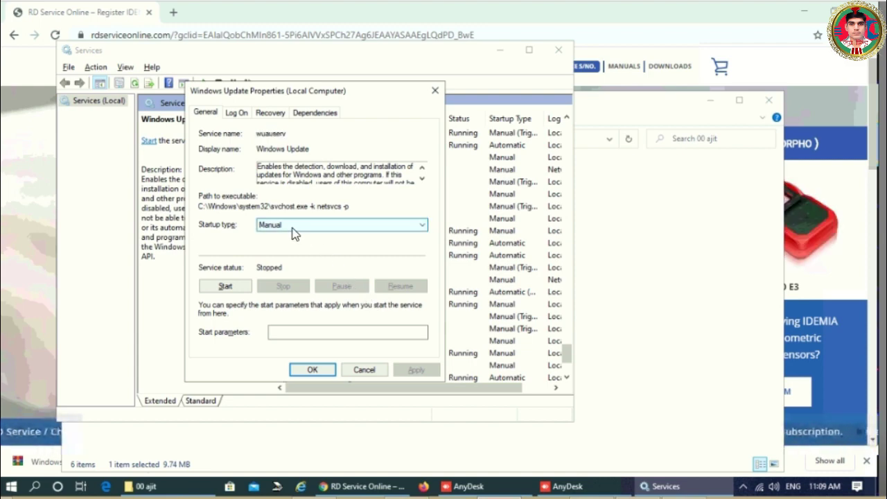
{"action": "left_click", "coordinate": [292, 232]}
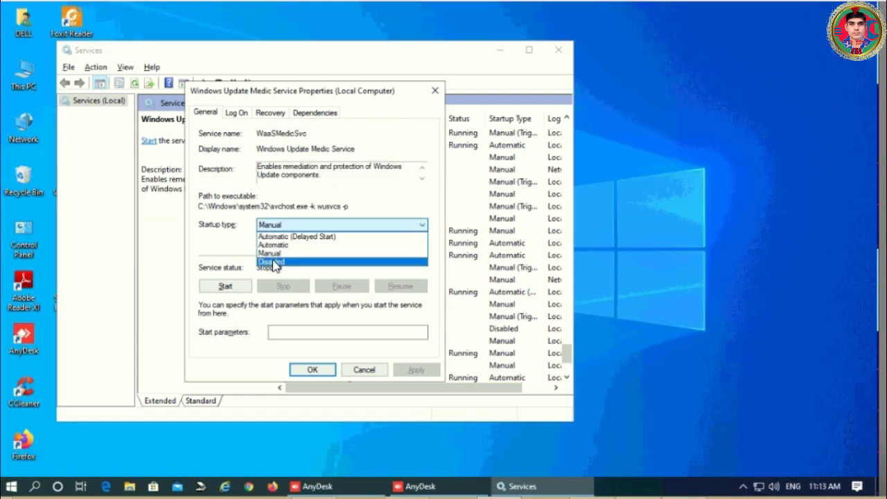
{"action": "left_click", "coordinate": [276, 262]}
{"action": "left_click", "coordinate": [416, 372]}
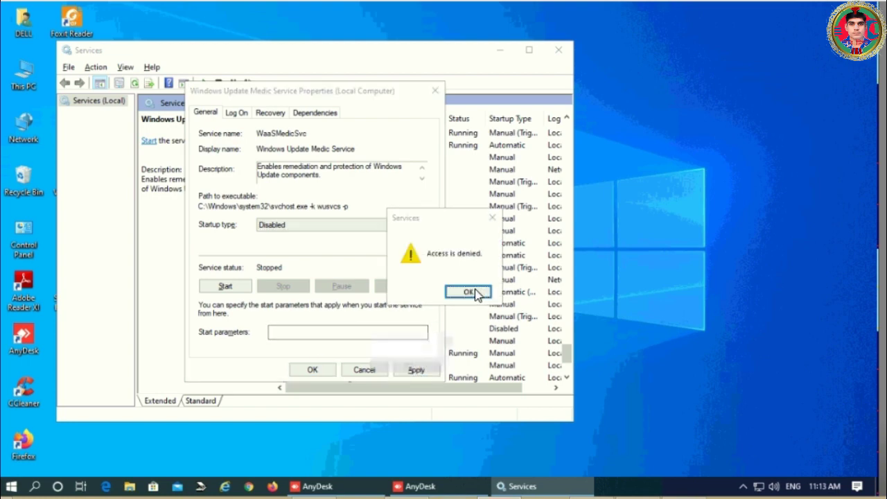
{"action": "left_click", "coordinate": [472, 291]}
{"action": "left_click", "coordinate": [313, 372]}
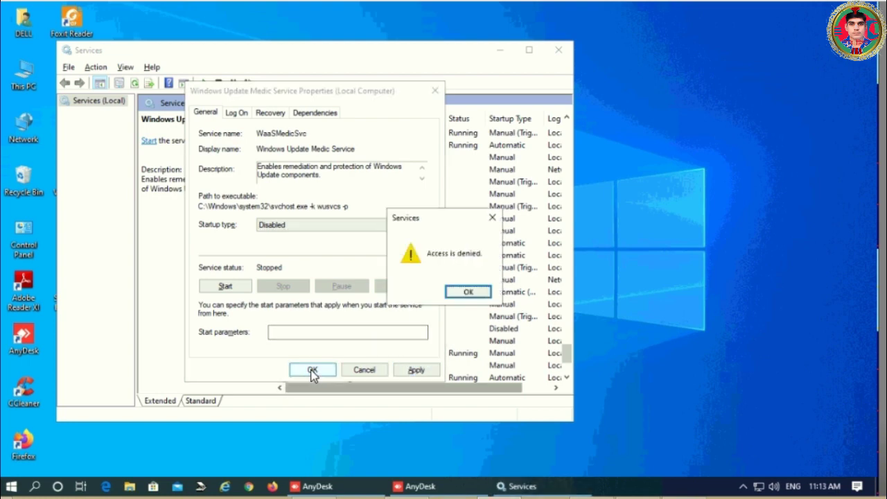
{"action": "left_click", "coordinate": [470, 294]}
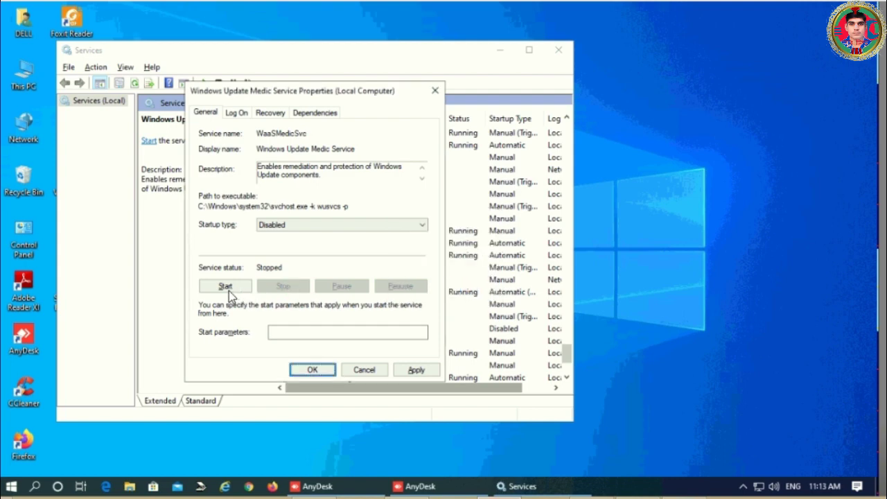
{"action": "key", "text": "Escape"}
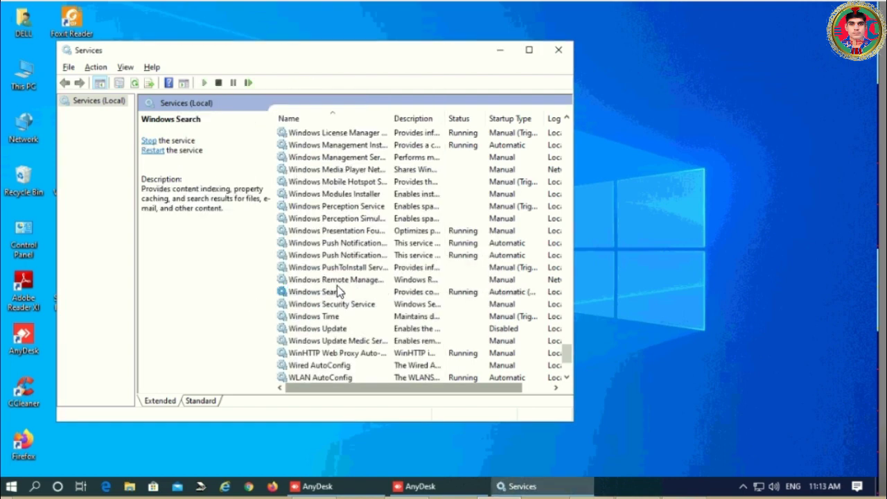
- Stop the Windows Update Medic Service, retry the Disabled startup (Access denied), and close its properties
{"action": "left_click", "coordinate": [345, 342]}
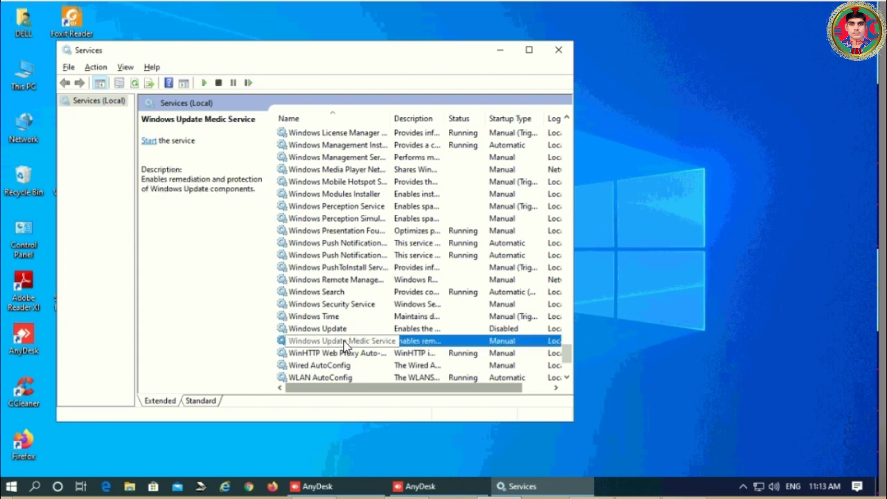
{"action": "right_click", "coordinate": [345, 343]}
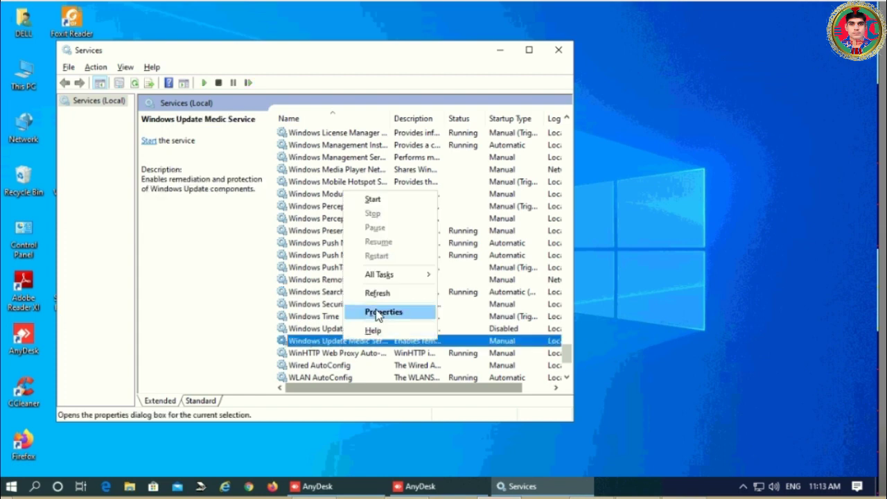
{"action": "left_click", "coordinate": [379, 314]}
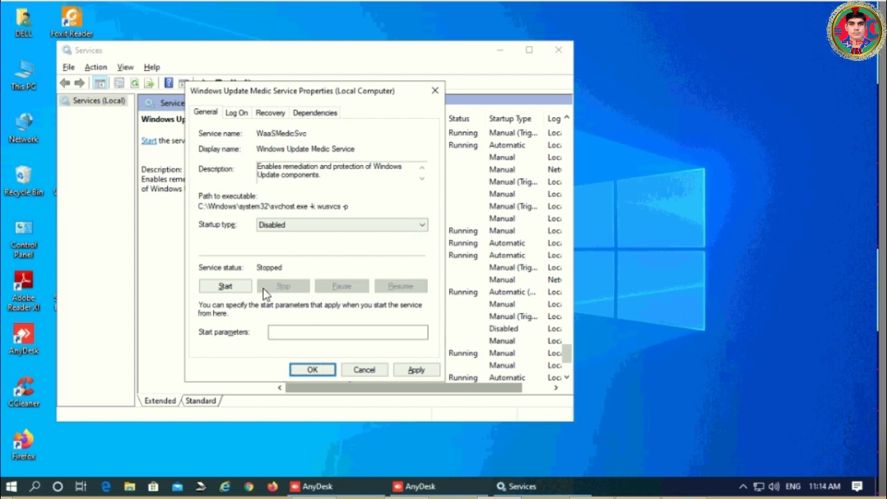
{"action": "left_click", "coordinate": [238, 289]}
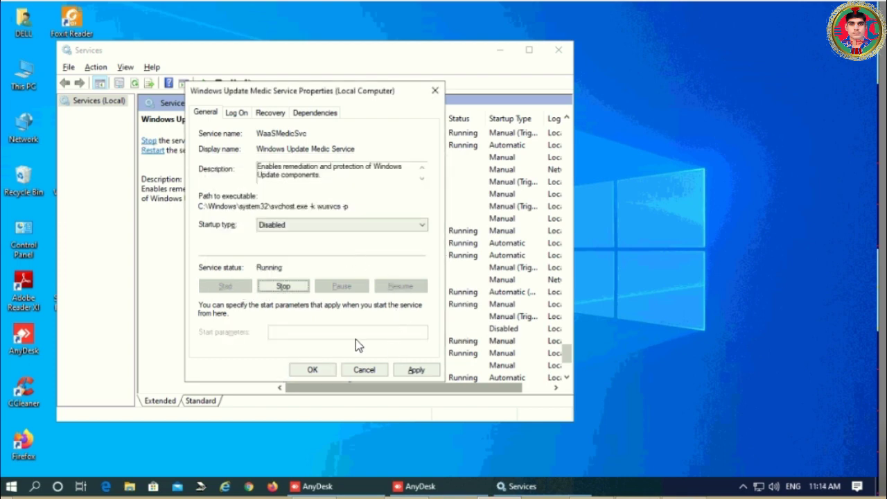
{"action": "left_click", "coordinate": [288, 286]}
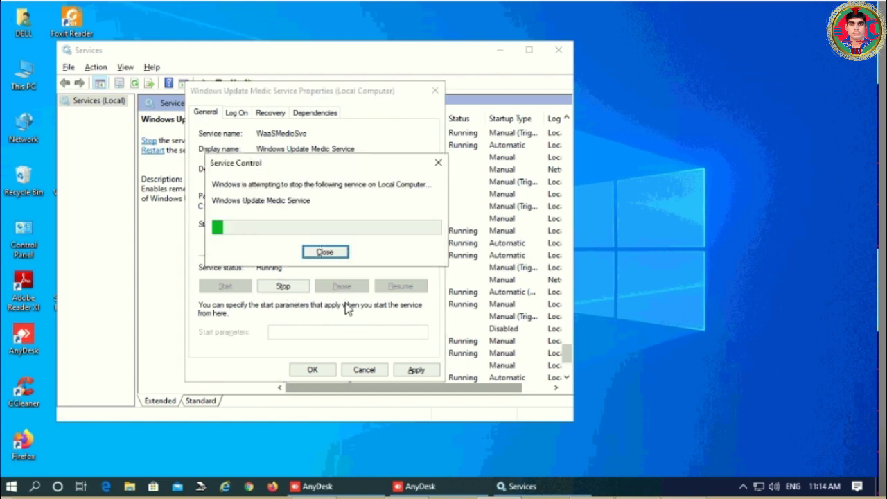
{"action": "left_click", "coordinate": [416, 370]}
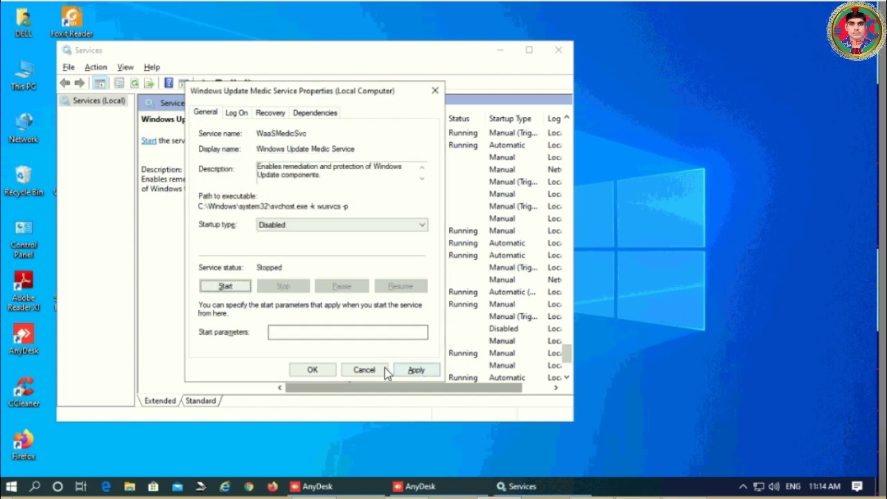
{"action": "left_click", "coordinate": [468, 292]}
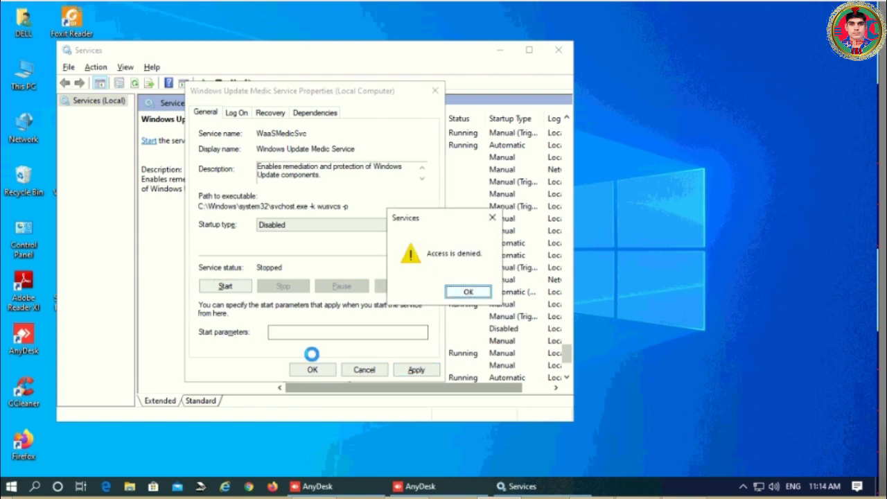
{"action": "left_click", "coordinate": [312, 370]}
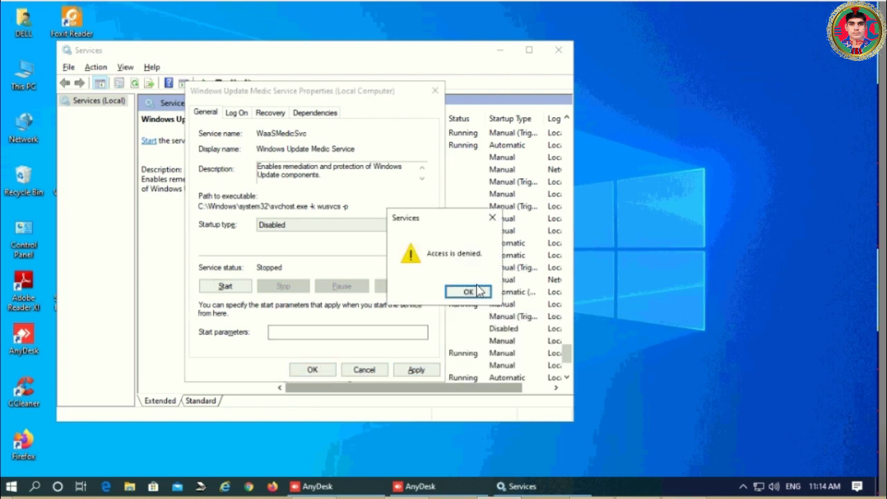
{"action": "left_click", "coordinate": [469, 292]}
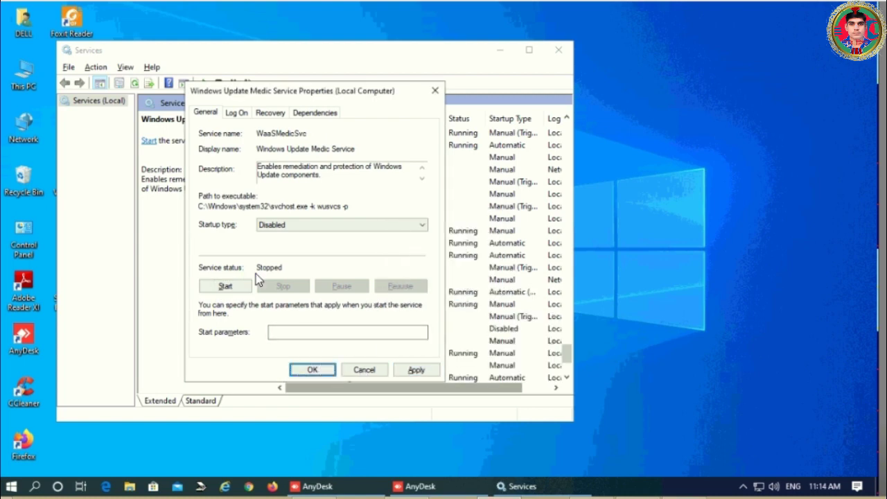
{"action": "left_click", "coordinate": [434, 91]}
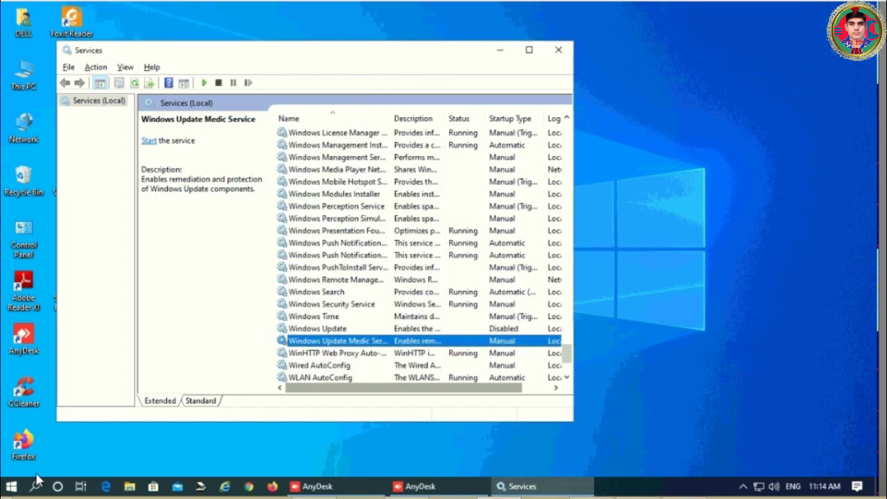
- Browse the installed programs in Control Panel's Programs and Features, then close it and Services
{"action": "left_click", "coordinate": [23, 241]}
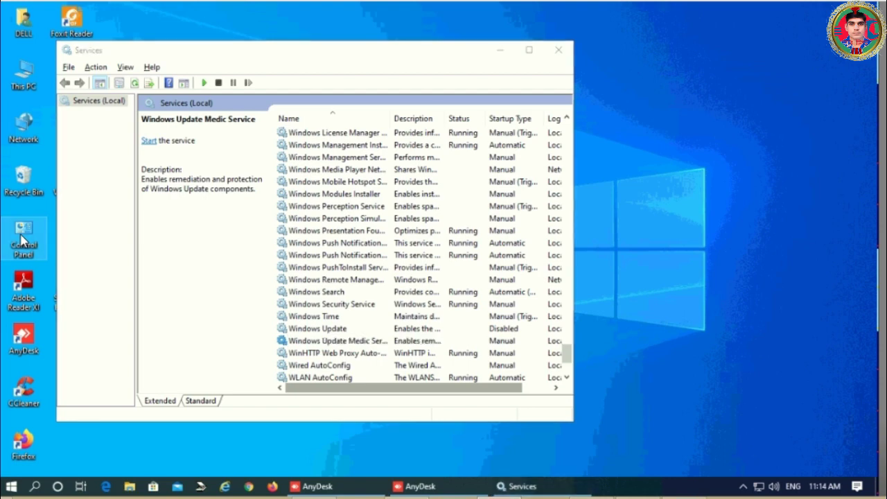
{"action": "double_click", "coordinate": [23, 241]}
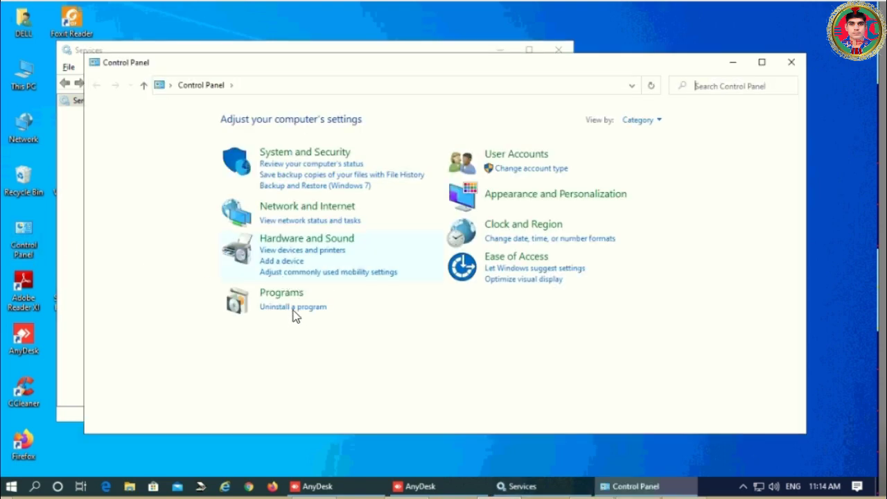
{"action": "left_click", "coordinate": [294, 310]}
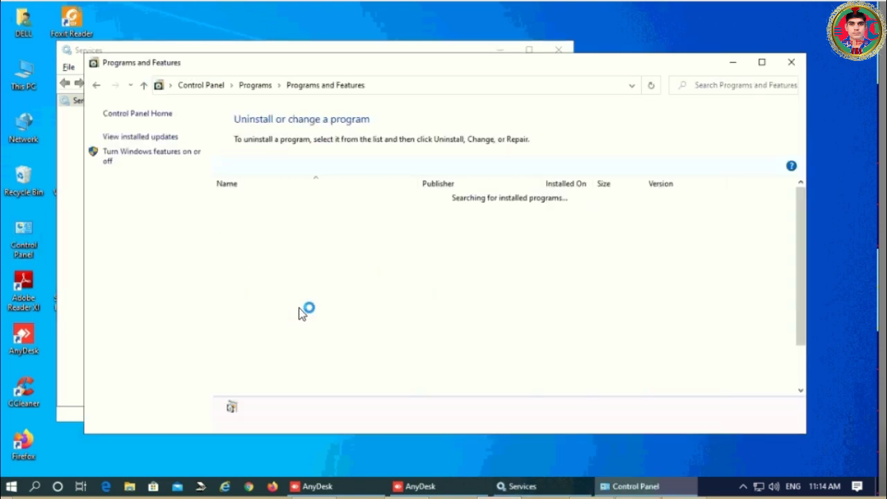
{"action": "scroll", "coordinate": [355, 306], "scroll_direction": "down", "scroll_amount": 4}
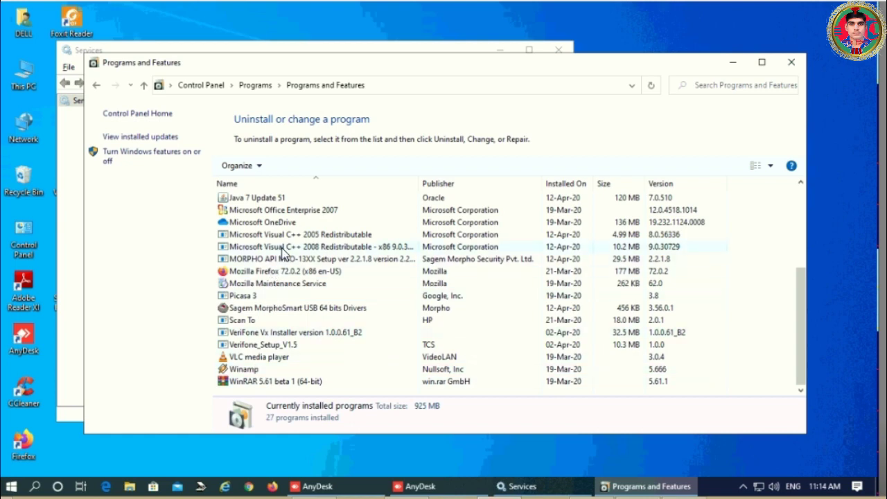
{"action": "scroll", "coordinate": [283, 253], "scroll_direction": "up", "scroll_amount": 2}
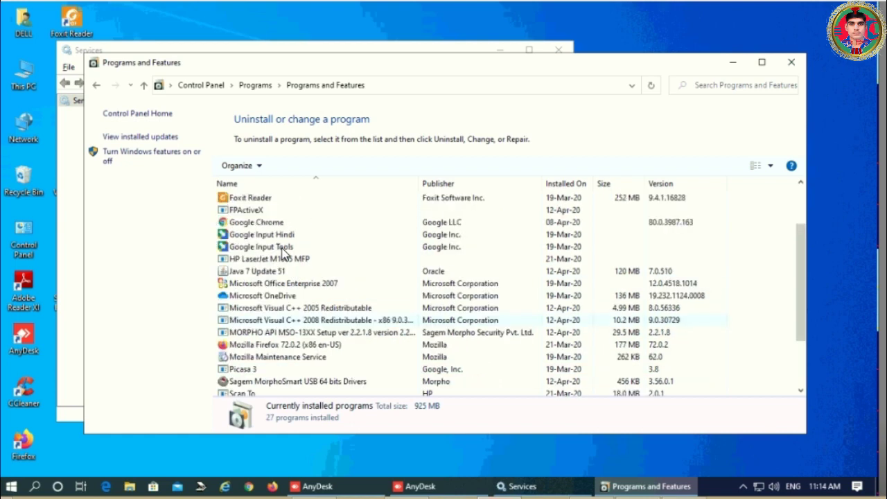
{"action": "scroll", "coordinate": [282, 253], "scroll_direction": "up", "scroll_amount": 2}
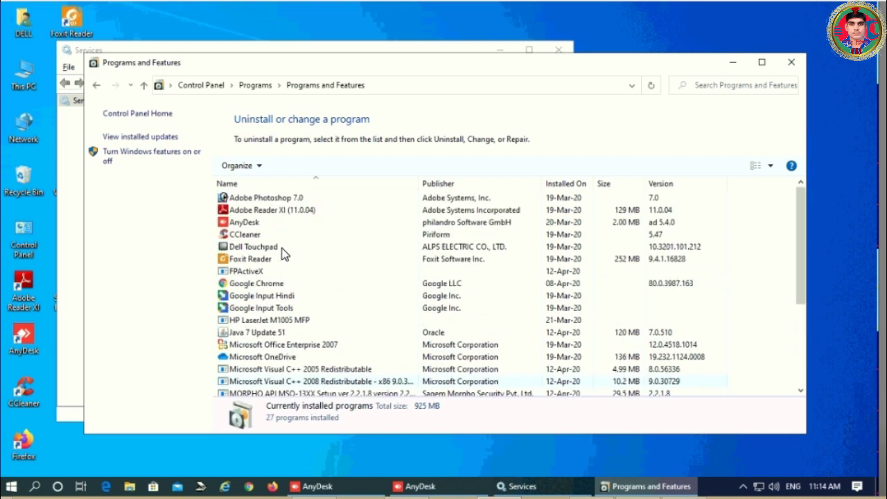
{"action": "scroll", "coordinate": [283, 253], "scroll_direction": "down", "scroll_amount": 4}
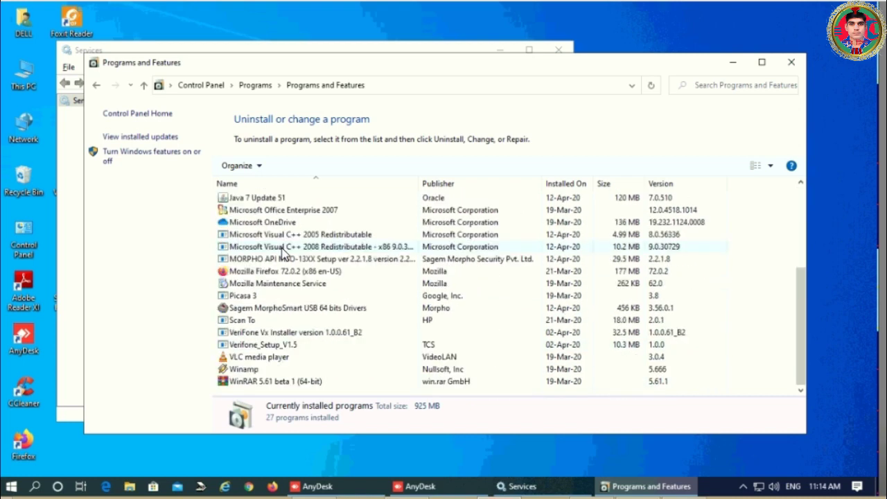
{"action": "left_click", "coordinate": [794, 65]}
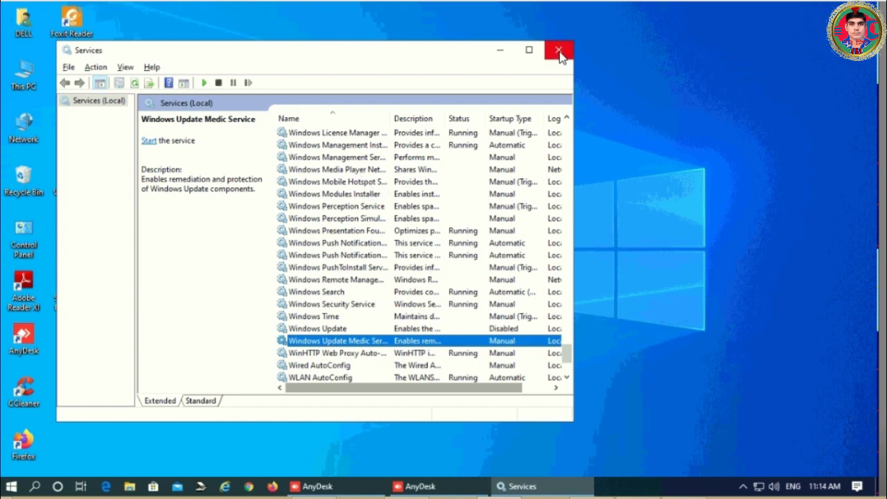
{"action": "left_click", "coordinate": [548, 57]}
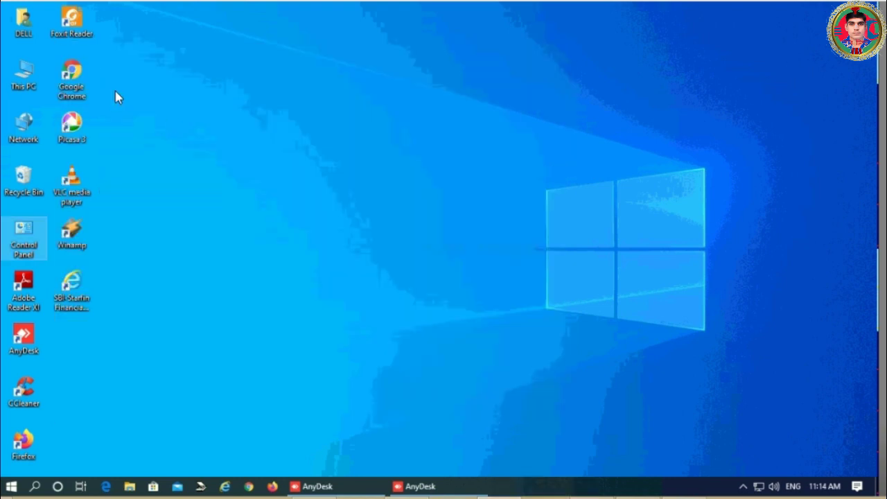
- Run Common_RD_Setup_HTTP-2.0.1.34 as administrator from the Windows_RD_Service_V2.0.1.34_HTTP folder on drive D
{"action": "left_click", "coordinate": [30, 82]}
{"action": "double_click", "coordinate": [31, 82]}
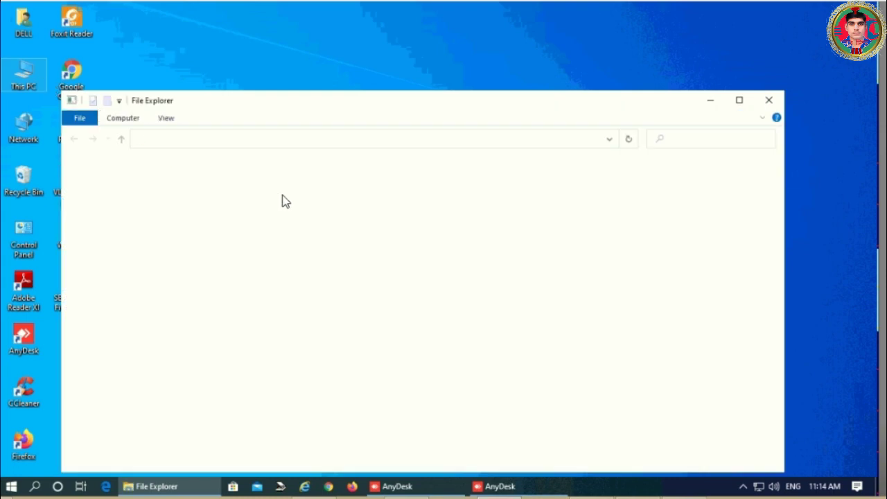
{"action": "double_click", "coordinate": [392, 323]}
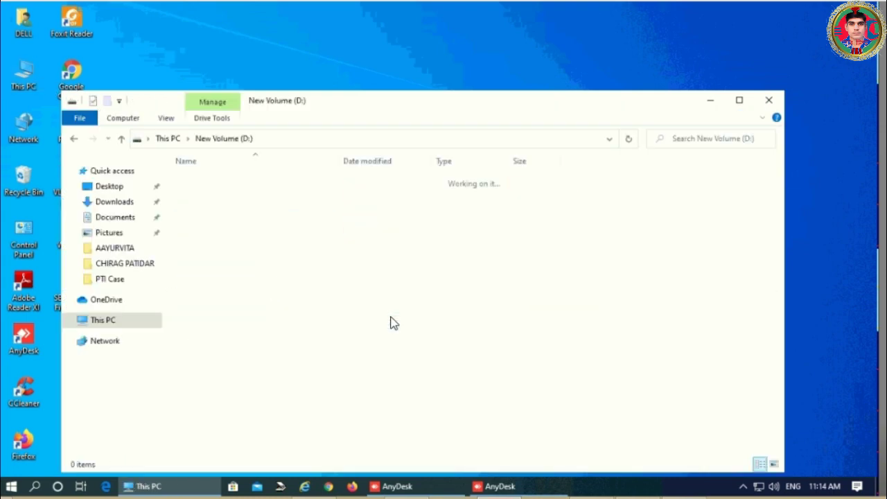
{"action": "double_click", "coordinate": [209, 181]}
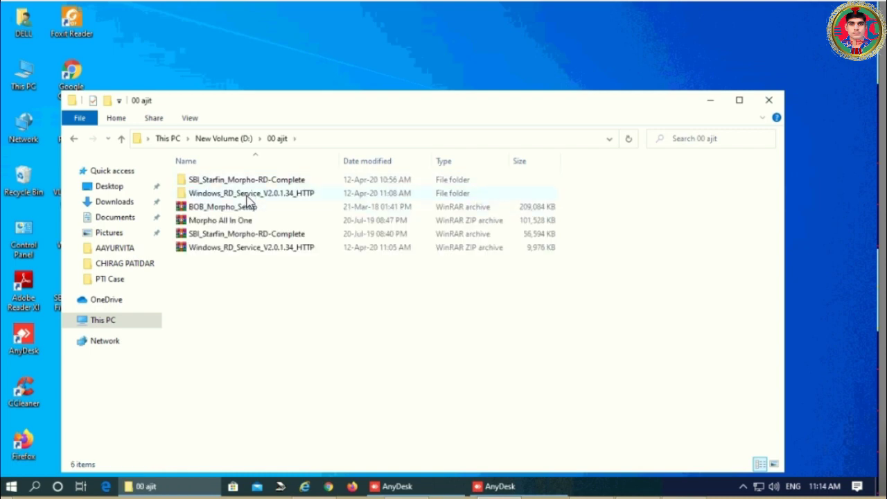
{"action": "double_click", "coordinate": [242, 194]}
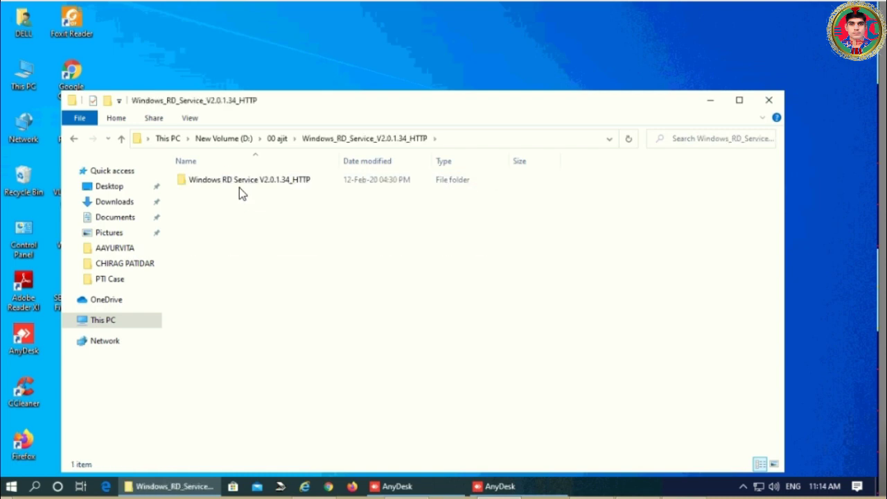
{"action": "double_click", "coordinate": [240, 183]}
{"action": "left_click", "coordinate": [230, 182]}
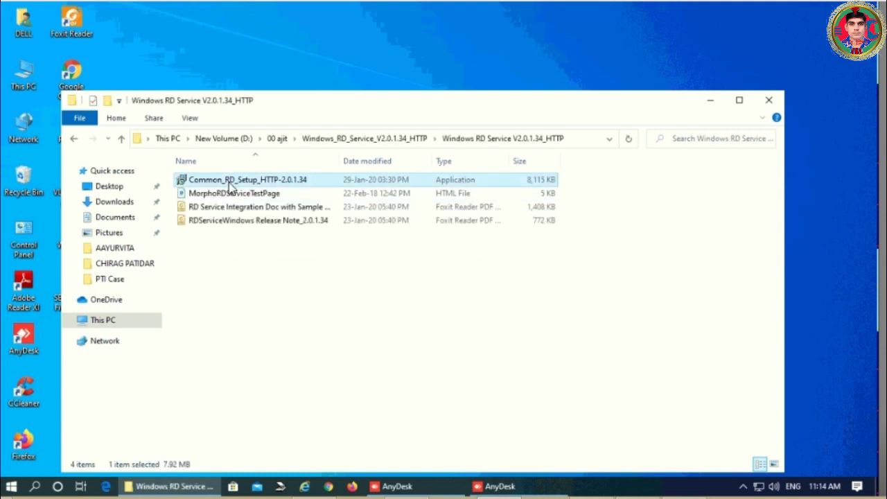
{"action": "right_click", "coordinate": [230, 182]}
{"action": "left_click", "coordinate": [272, 206]}
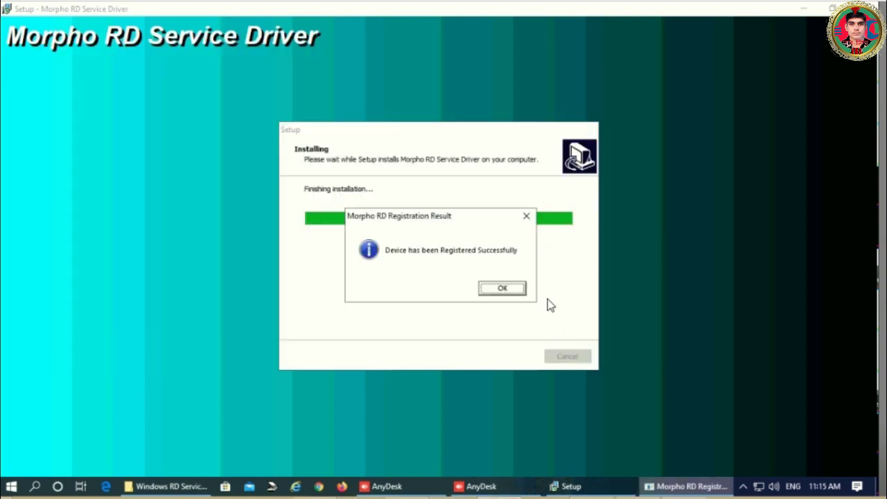
- Acknowledge the successful device registration and finish setup, choosing to restart later
{"action": "left_click", "coordinate": [502, 289]}
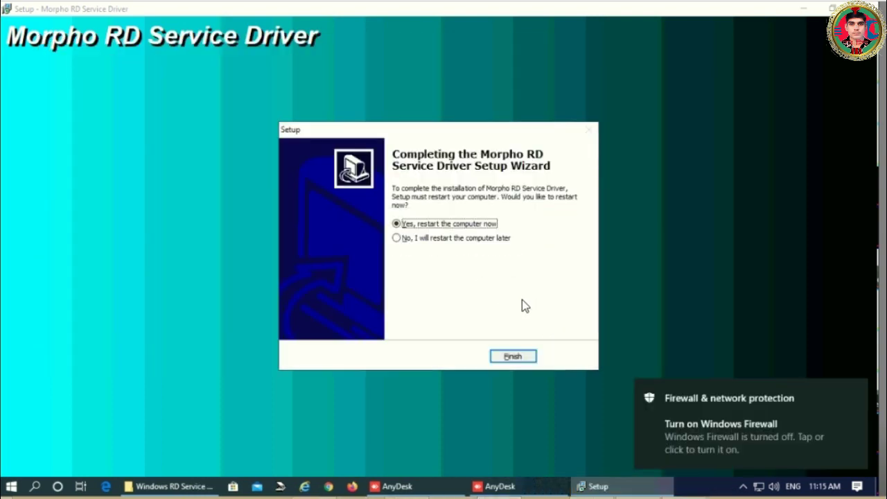
{"action": "left_click", "coordinate": [444, 239]}
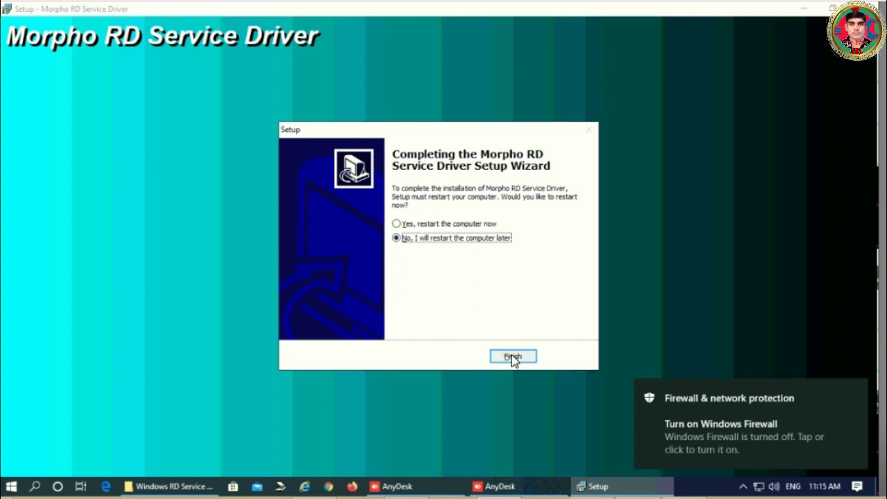
{"action": "left_click", "coordinate": [512, 356]}
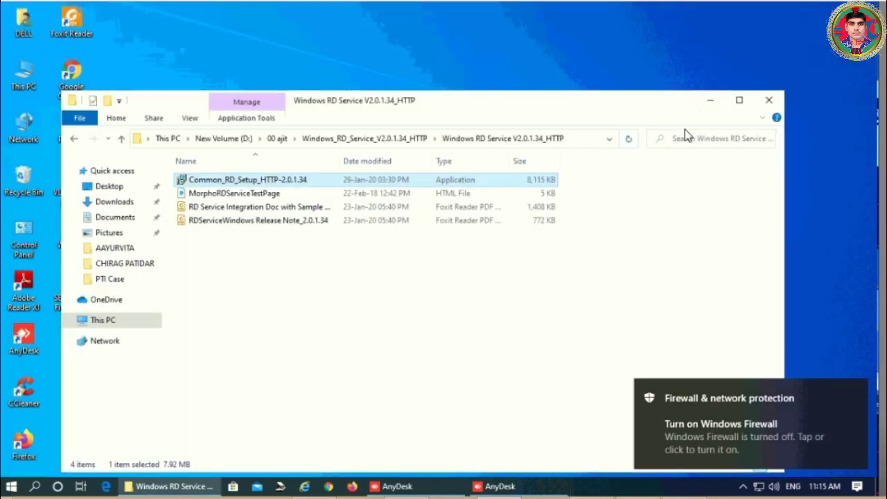
- Close the RD Service folder window and enable the Java Plug-In SSV Helper add-on in Internet Explorer
{"action": "left_click", "coordinate": [767, 104]}
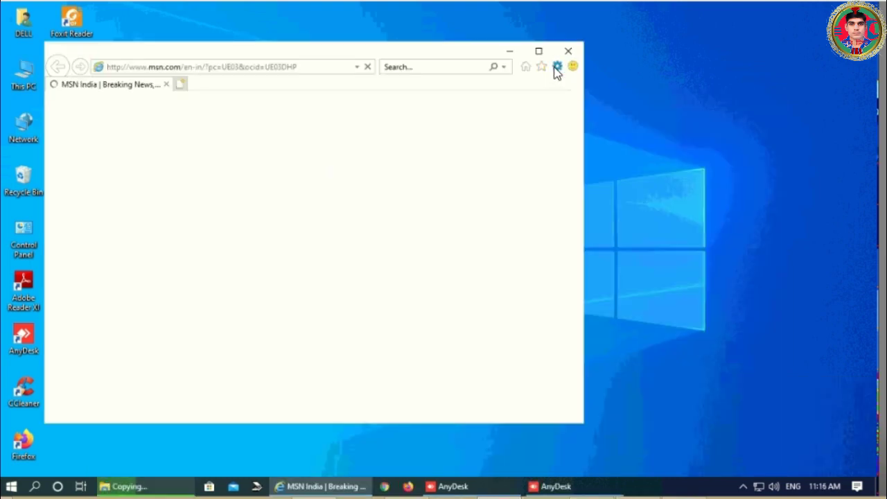
{"action": "left_click", "coordinate": [557, 67]}
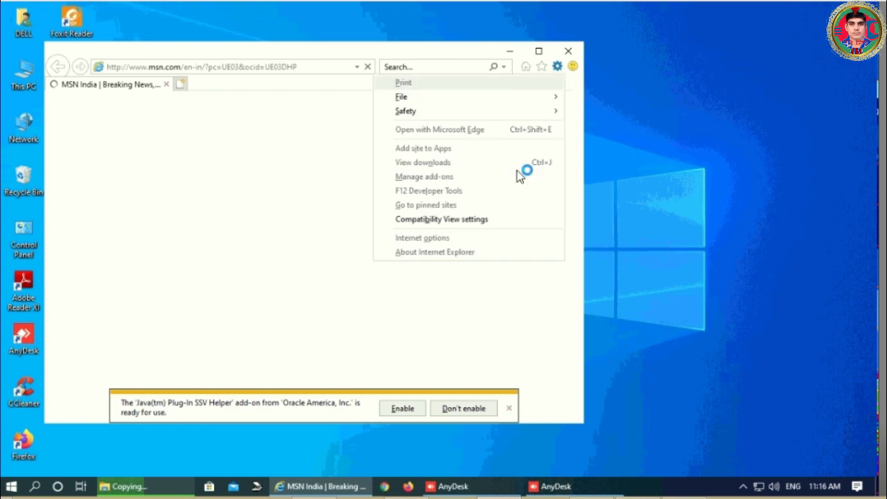
{"action": "left_click", "coordinate": [402, 410]}
{"action": "left_click", "coordinate": [406, 411]}
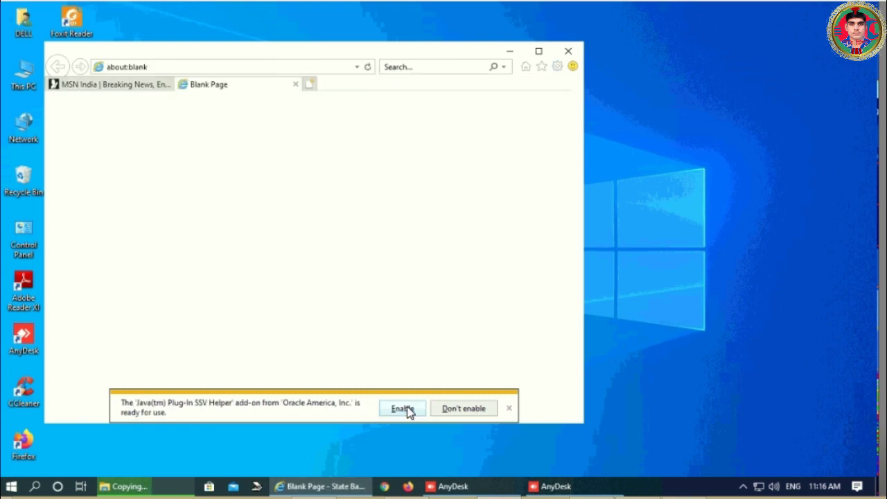
{"action": "left_click", "coordinate": [402, 408]}
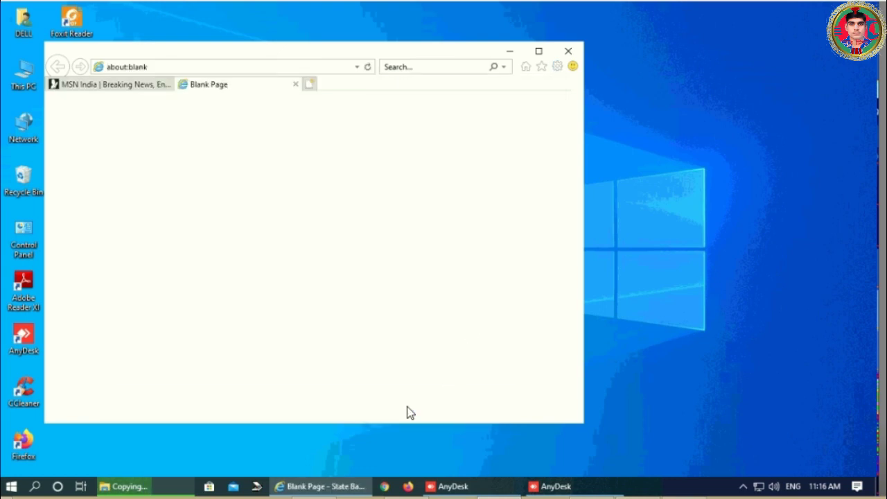
- Review the Internet zone's custom security level in Internet Options and accept it
{"action": "left_click", "coordinate": [557, 67]}
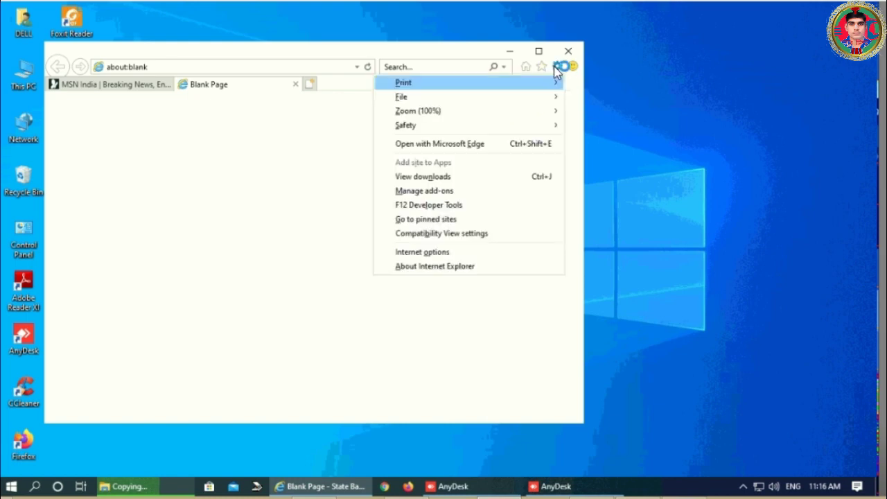
{"action": "left_click", "coordinate": [423, 252]}
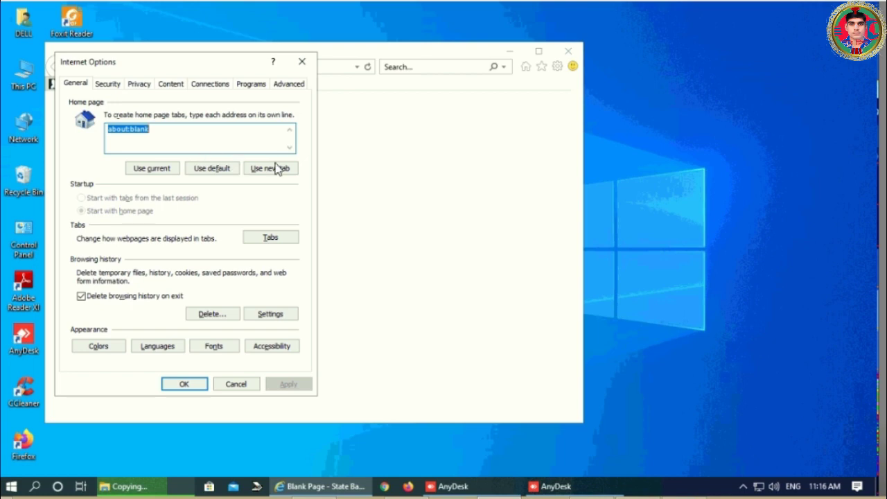
{"action": "left_click", "coordinate": [108, 84]}
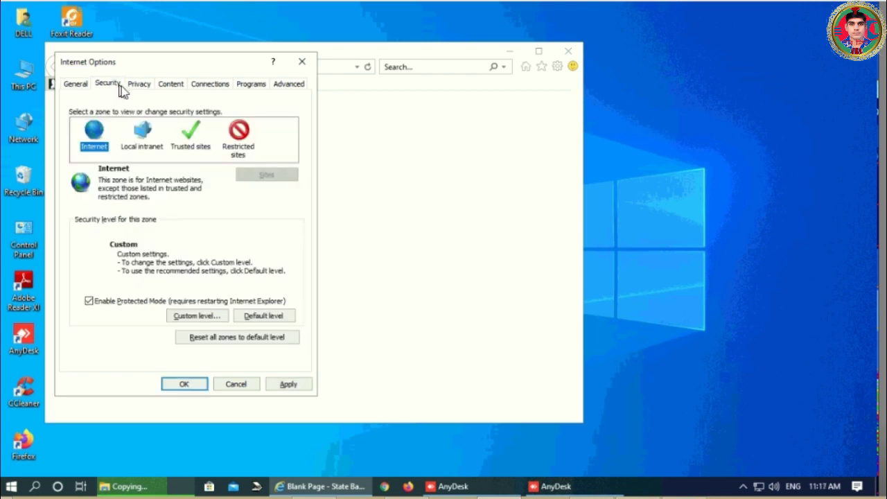
{"action": "left_click", "coordinate": [183, 318]}
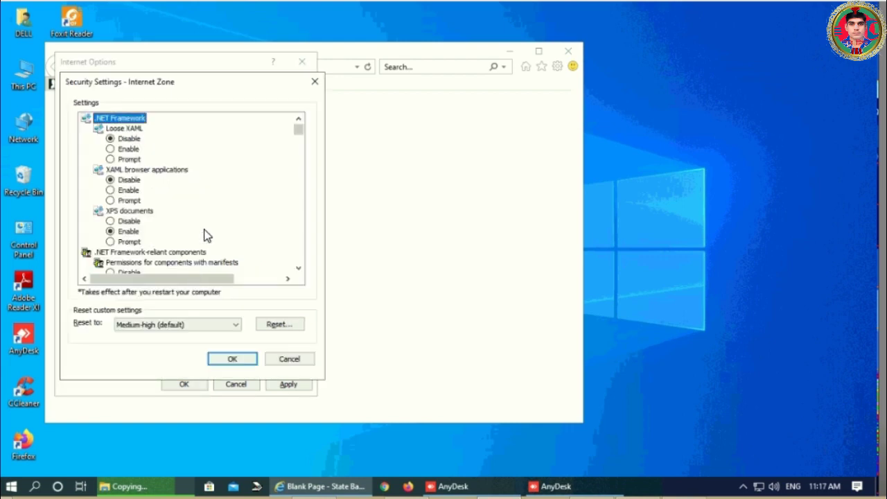
{"action": "scroll", "coordinate": [205, 236], "scroll_direction": "down", "scroll_amount": 5}
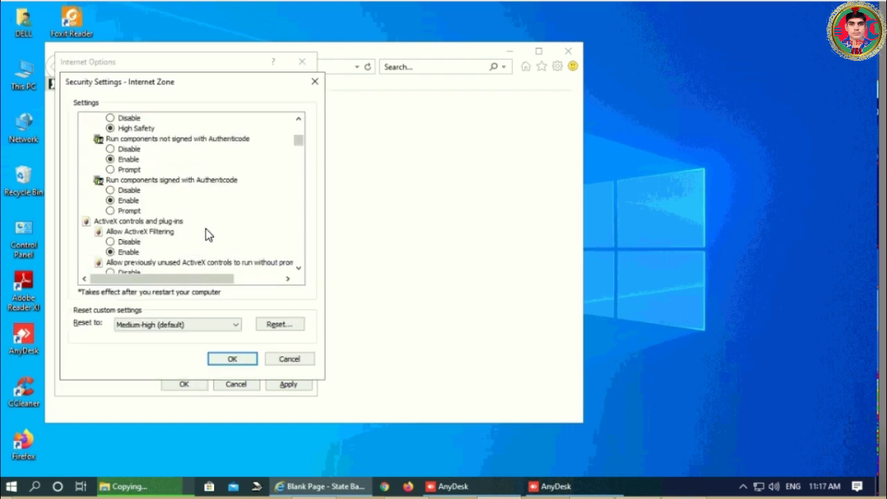
{"action": "scroll", "coordinate": [207, 235], "scroll_direction": "down", "scroll_amount": 5}
{"action": "scroll", "coordinate": [205, 236], "scroll_direction": "down", "scroll_amount": 5}
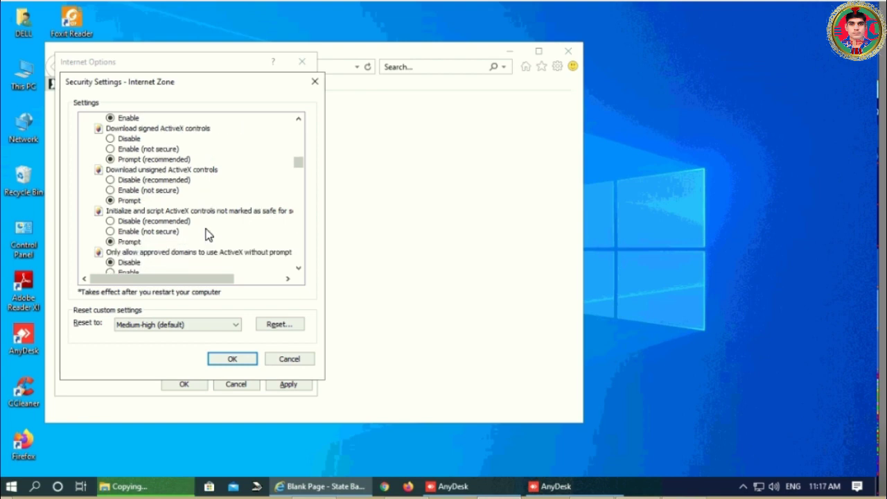
{"action": "scroll", "coordinate": [207, 234], "scroll_direction": "down", "scroll_amount": 2}
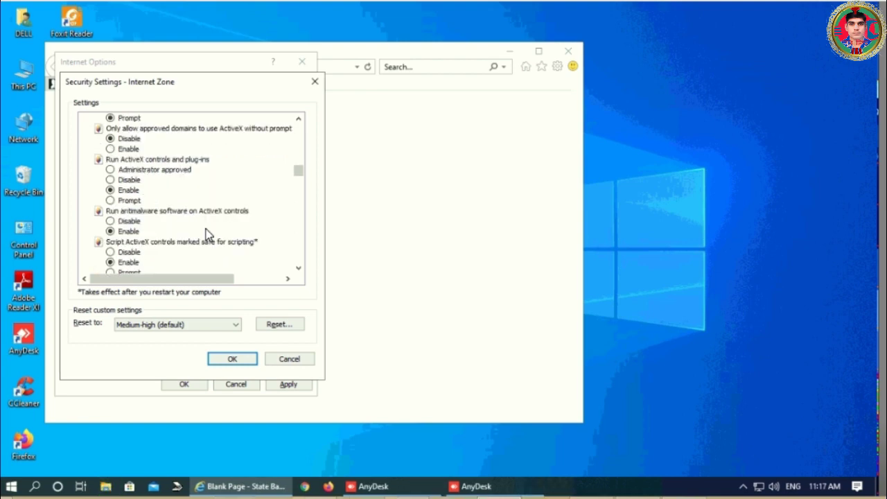
{"action": "scroll", "coordinate": [206, 235], "scroll_direction": "down", "scroll_amount": 1}
{"action": "left_click", "coordinate": [233, 358]}
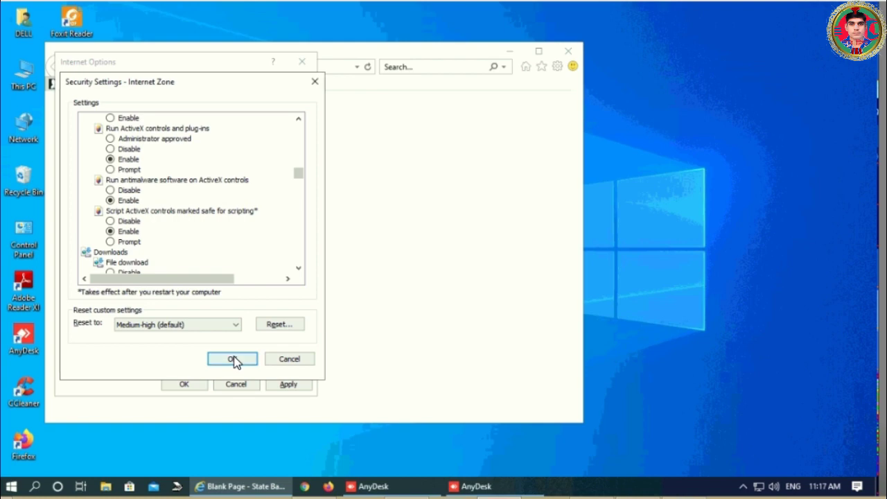
- Enable antimalware software on ActiveX controls in the Trusted sites custom level and confirm the change
{"action": "left_click", "coordinate": [197, 144]}
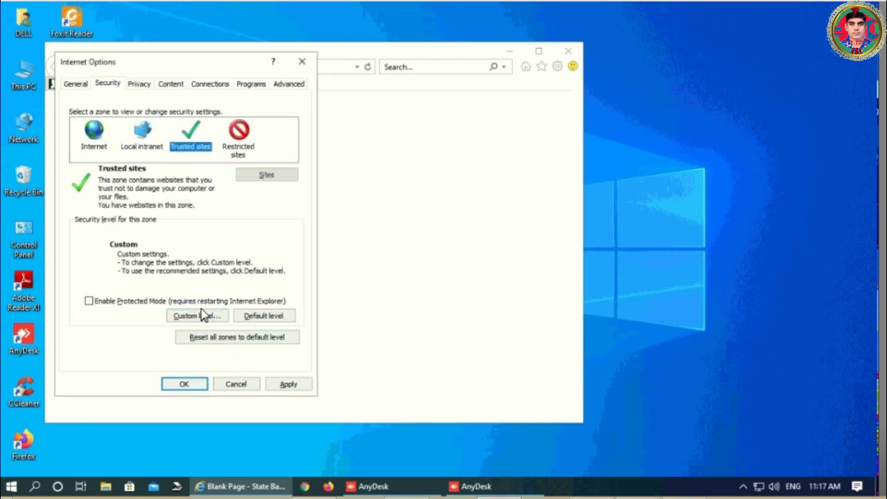
{"action": "left_click", "coordinate": [200, 314]}
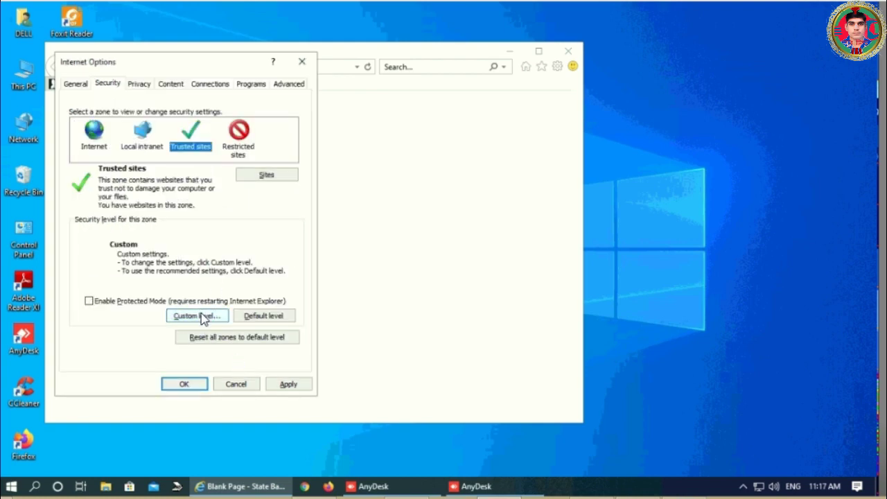
{"action": "scroll", "coordinate": [206, 212], "scroll_direction": "down", "scroll_amount": 2}
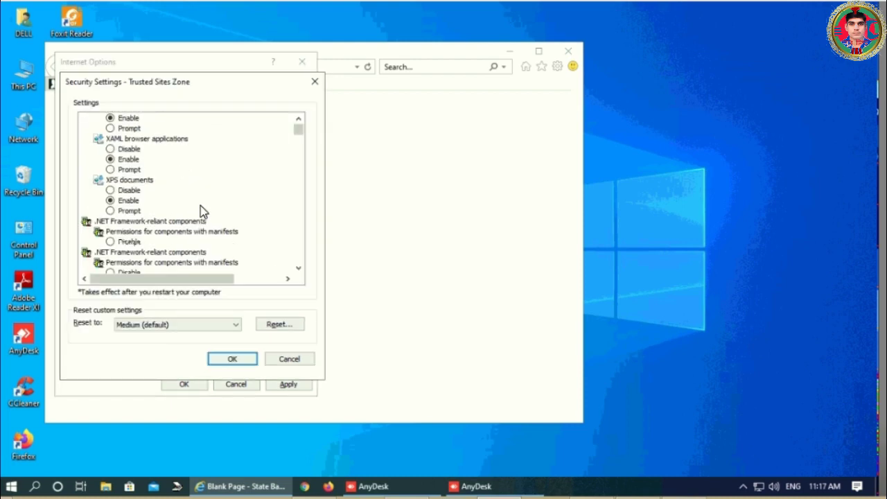
{"action": "scroll", "coordinate": [201, 210], "scroll_direction": "down", "scroll_amount": 6}
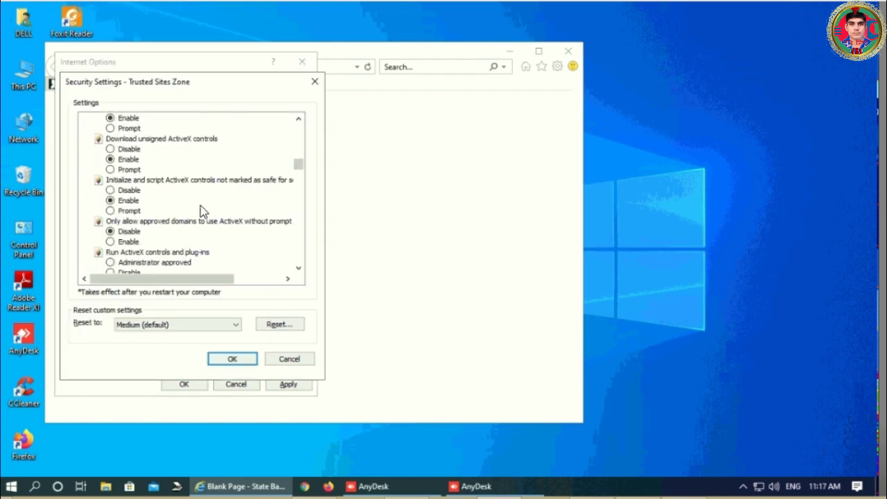
{"action": "scroll", "coordinate": [179, 224], "scroll_direction": "down", "scroll_amount": 5}
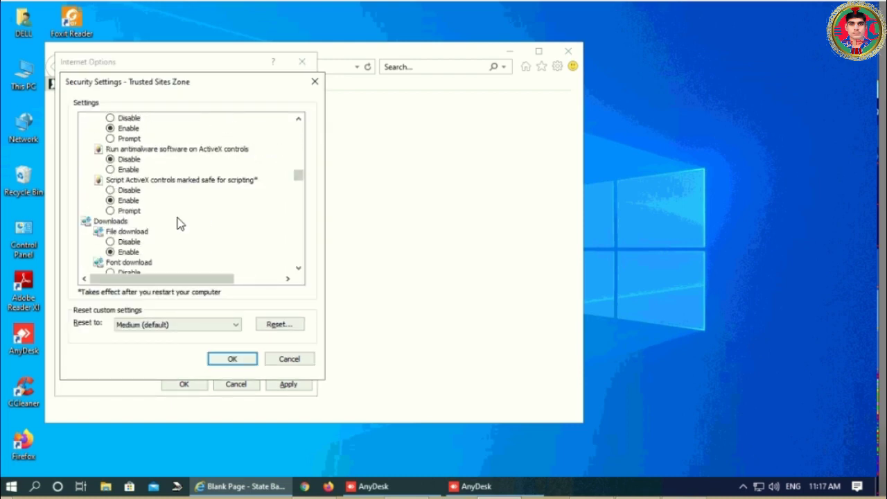
{"action": "left_click", "coordinate": [128, 169]}
{"action": "left_click", "coordinate": [234, 359]}
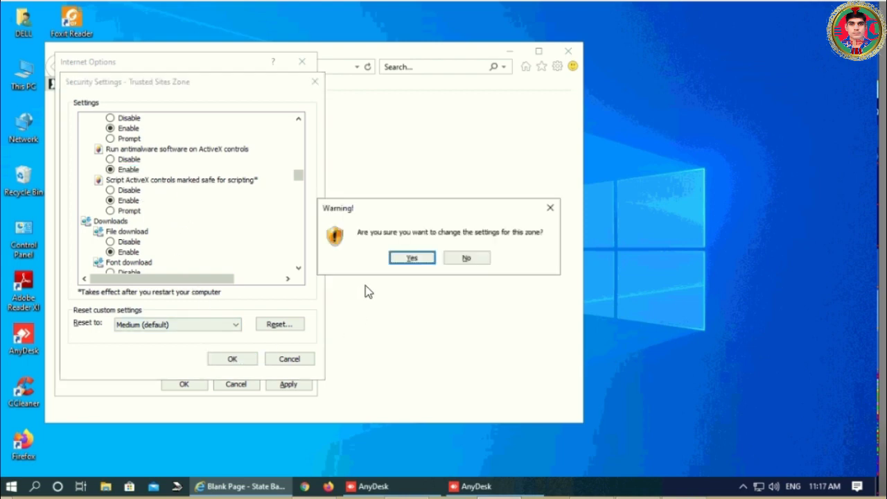
{"action": "left_click", "coordinate": [411, 258]}
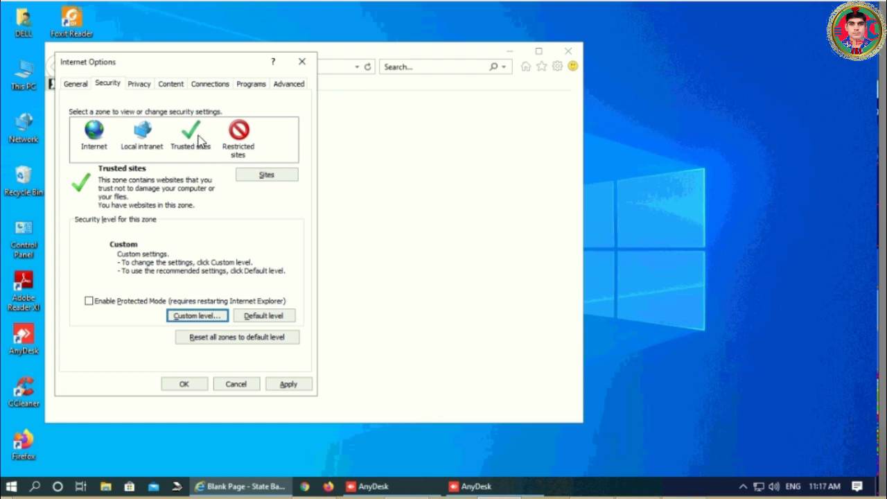
- Check the trusted websites list, then apply and close Internet Options
{"action": "left_click", "coordinate": [266, 176]}
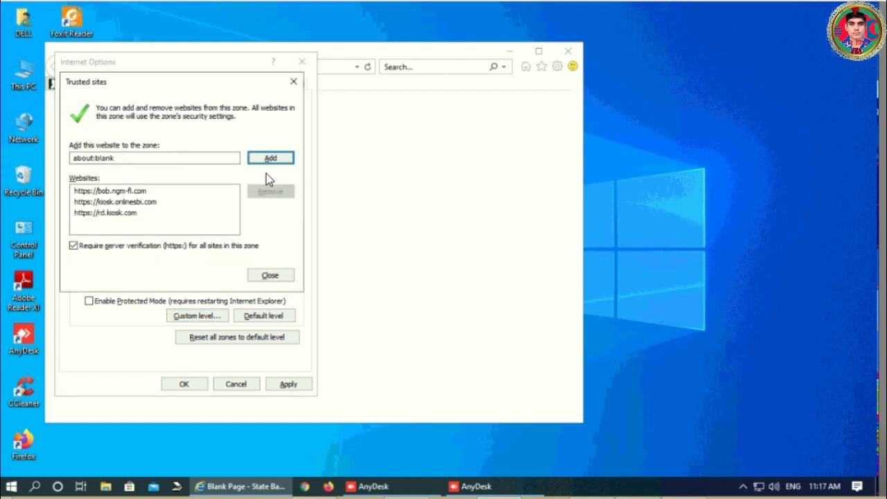
{"action": "left_click", "coordinate": [277, 280]}
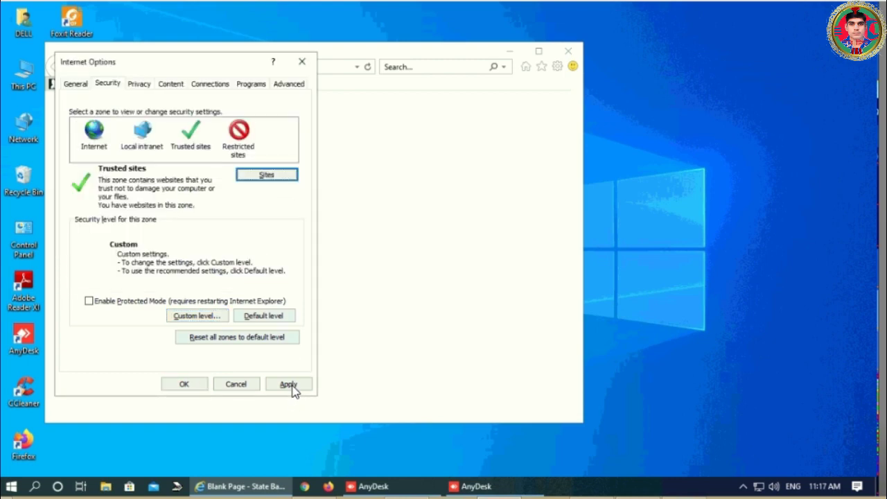
{"action": "left_click", "coordinate": [290, 385]}
{"action": "left_click", "coordinate": [199, 386]}
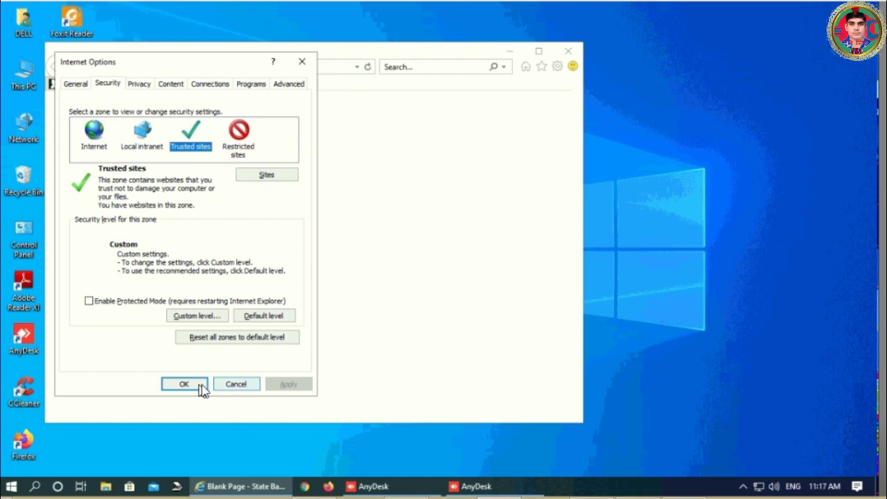
- Show the Favorites bar, unlock the toolbars, and put tabs beside the address bar
{"action": "right_click", "coordinate": [345, 58]}
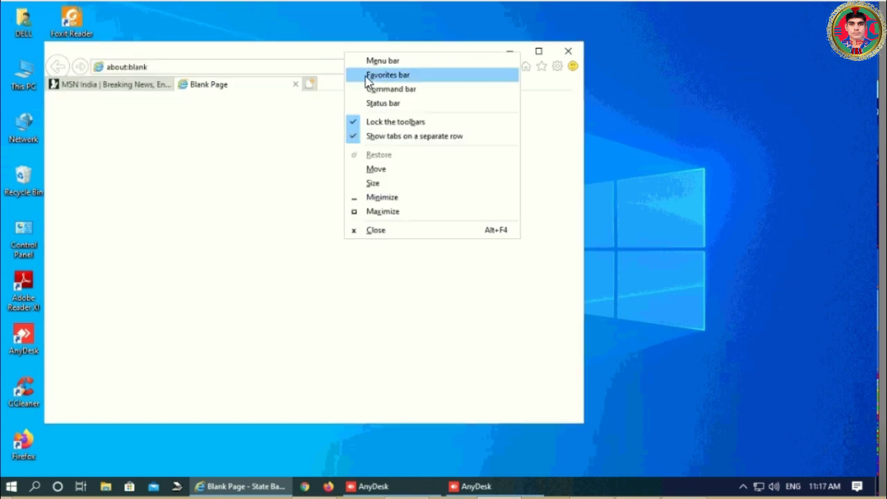
{"action": "left_click", "coordinate": [358, 74]}
{"action": "right_click", "coordinate": [320, 54]}
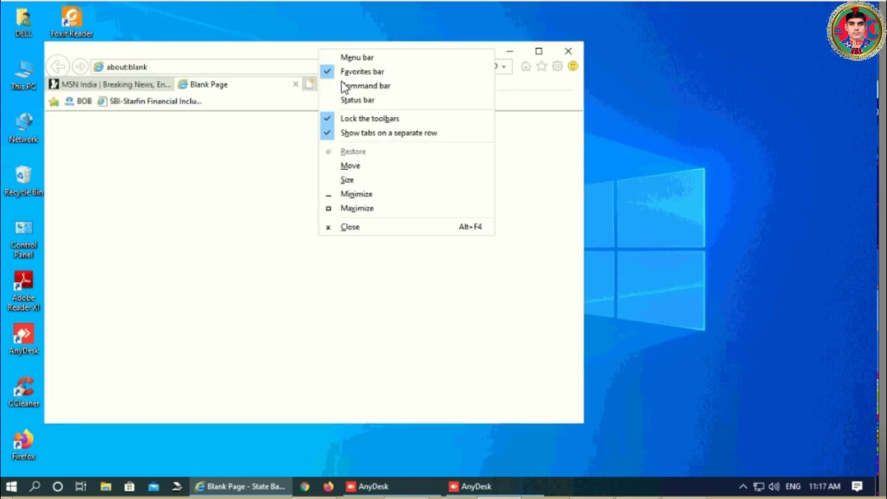
{"action": "left_click", "coordinate": [347, 120]}
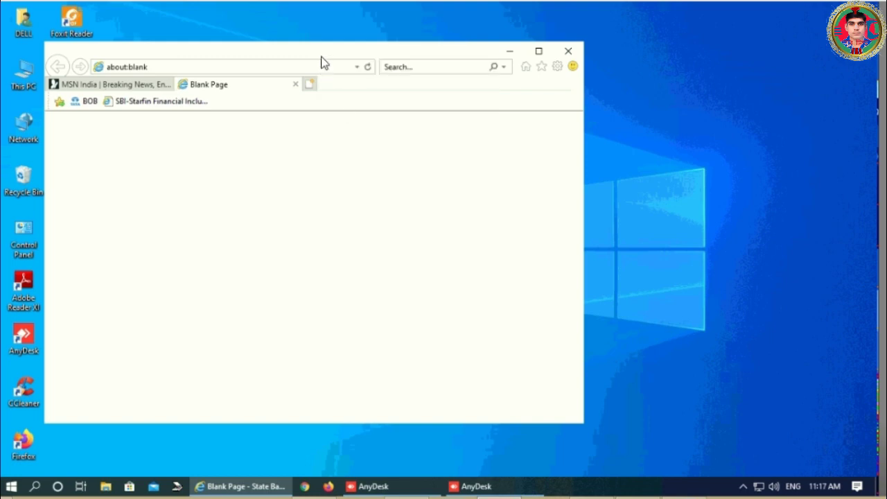
{"action": "right_click", "coordinate": [319, 55]}
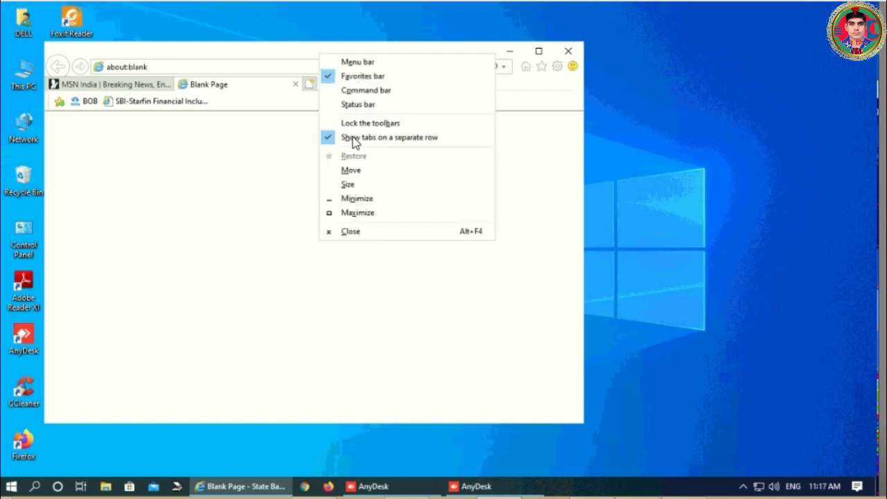
{"action": "left_click", "coordinate": [388, 138]}
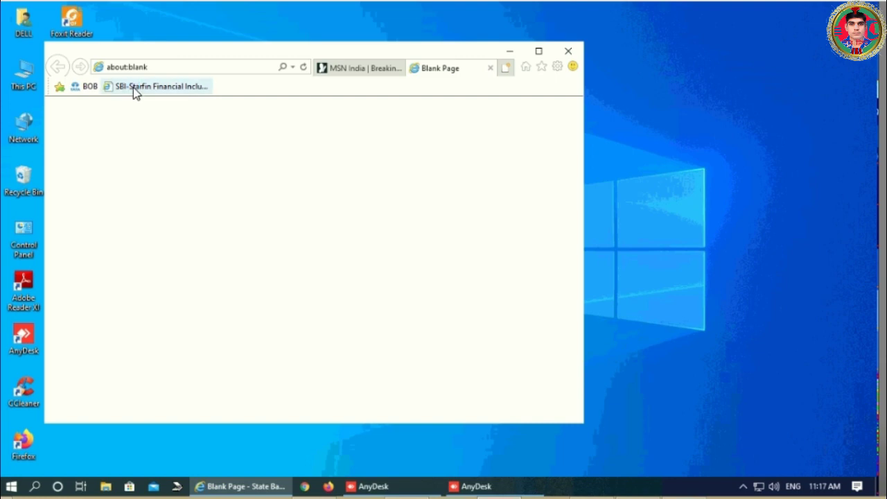
- Delete the SBI-Starfin favorite and close Internet Explorer with all its tabs
{"action": "right_click", "coordinate": [134, 91]}
{"action": "left_click", "coordinate": [165, 190]}
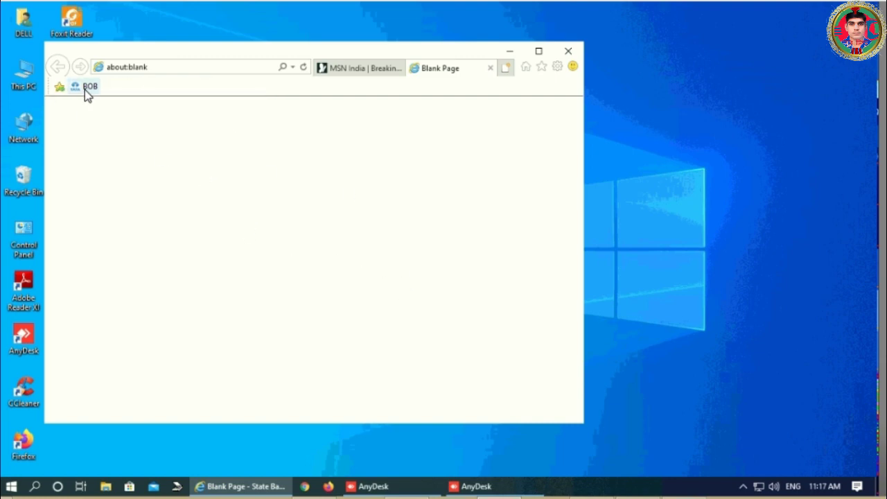
{"action": "left_click", "coordinate": [568, 55]}
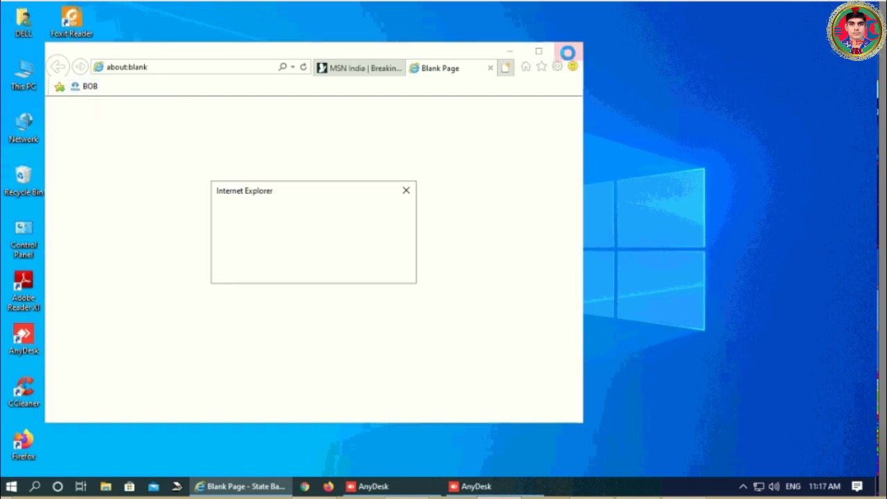
{"action": "left_click", "coordinate": [305, 246]}
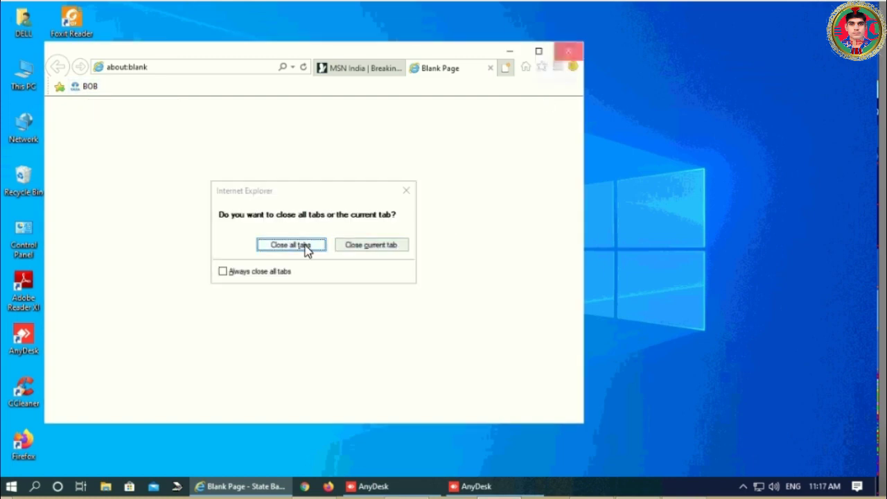
{"action": "double_click", "coordinate": [72, 333]}
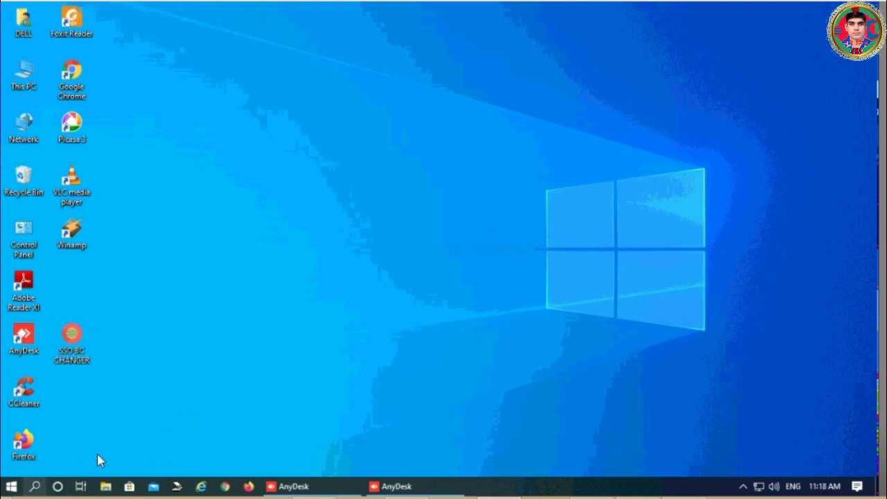
- Search Windows for 'service' and open the Services best match
{"action": "left_click", "coordinate": [34, 486]}
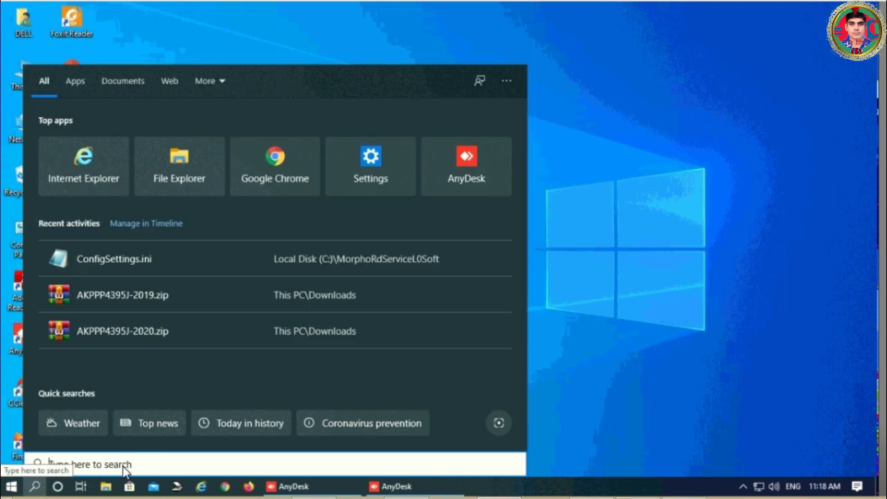
{"action": "type", "text": "serv"}
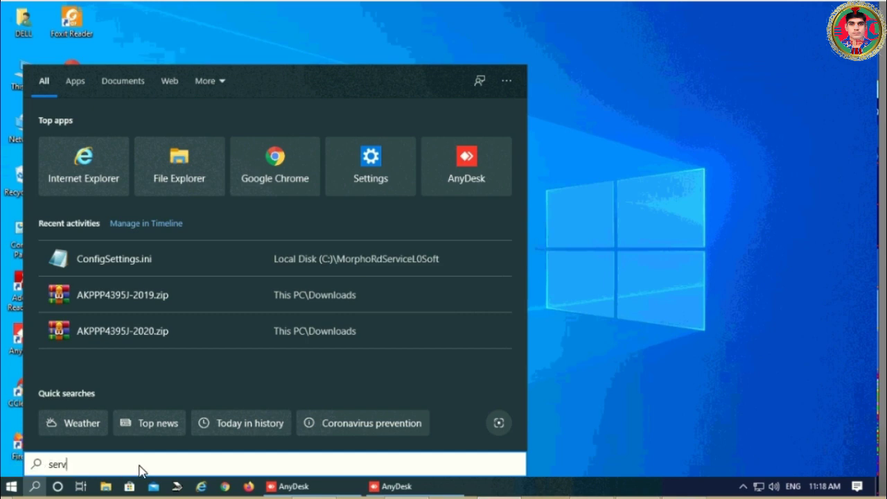
{"action": "type", "text": "ice"}
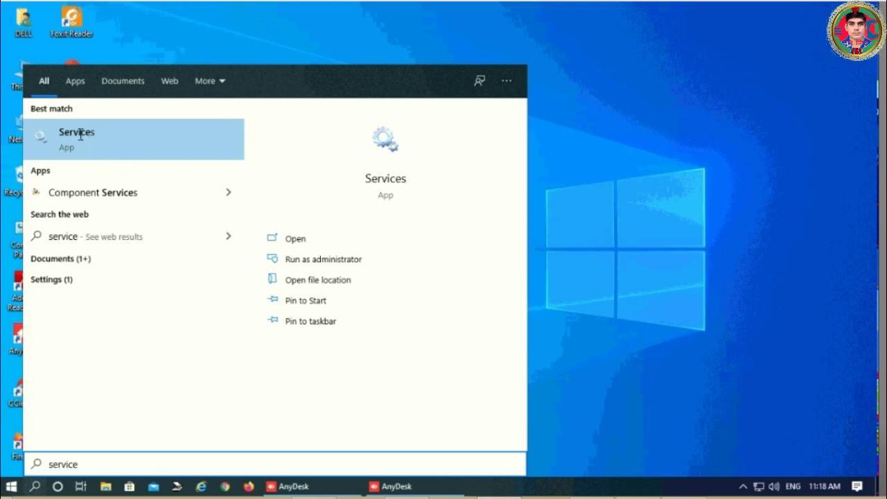
{"action": "left_click", "coordinate": [80, 135]}
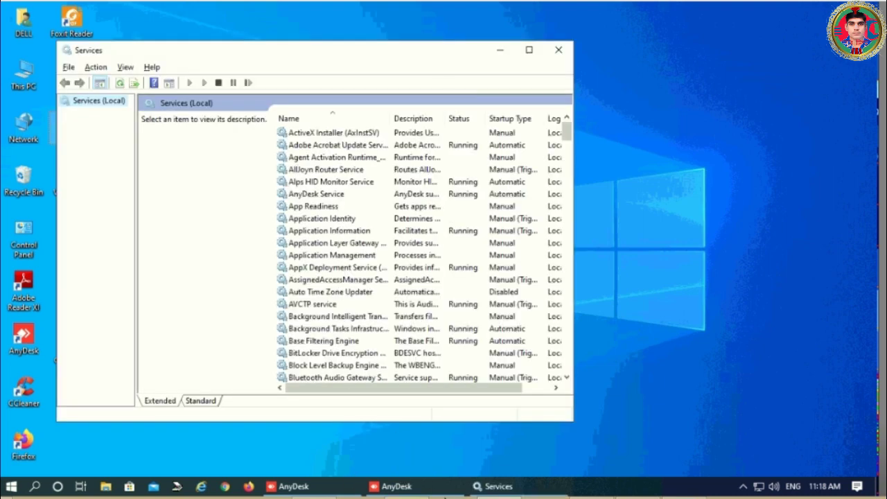
- Restart the Morpho RD Service from the Services list
{"action": "right_click", "coordinate": [482, 490]}
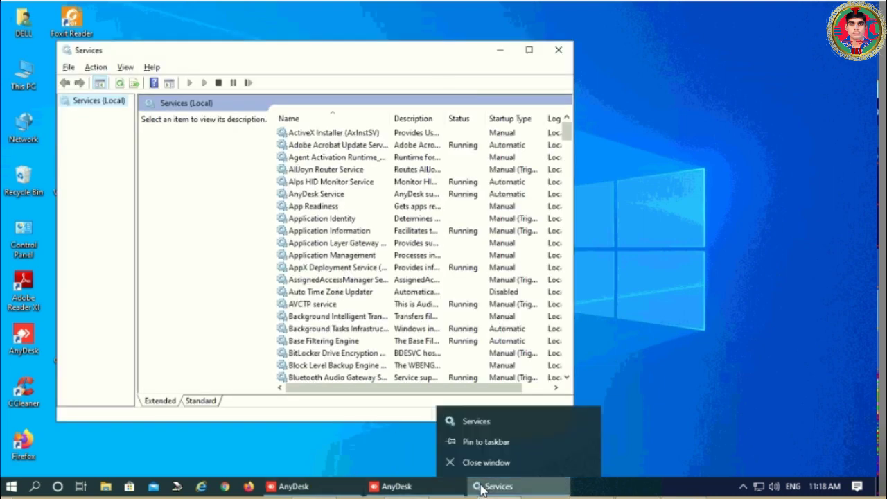
{"action": "left_click", "coordinate": [486, 441]}
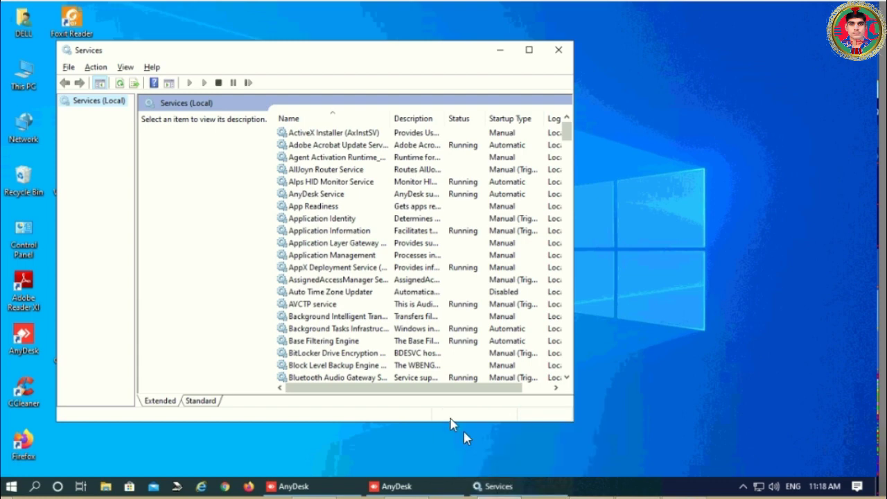
{"action": "left_click", "coordinate": [337, 317]}
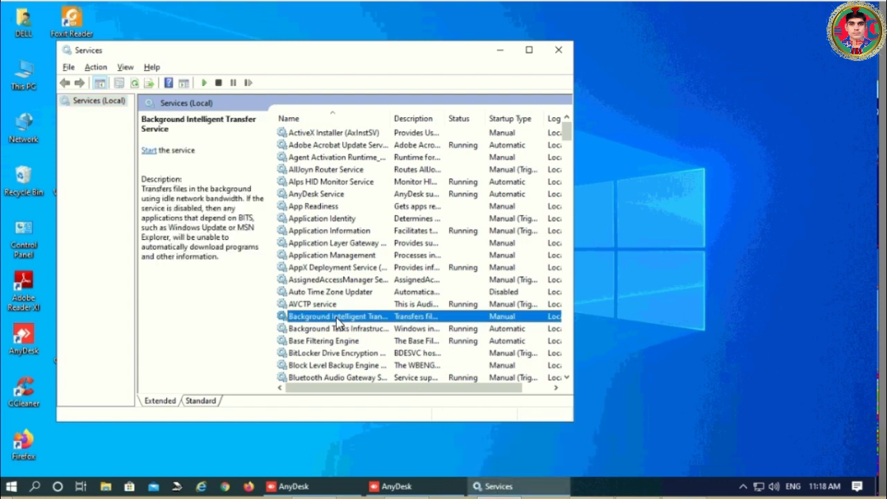
{"action": "key", "text": "m"}
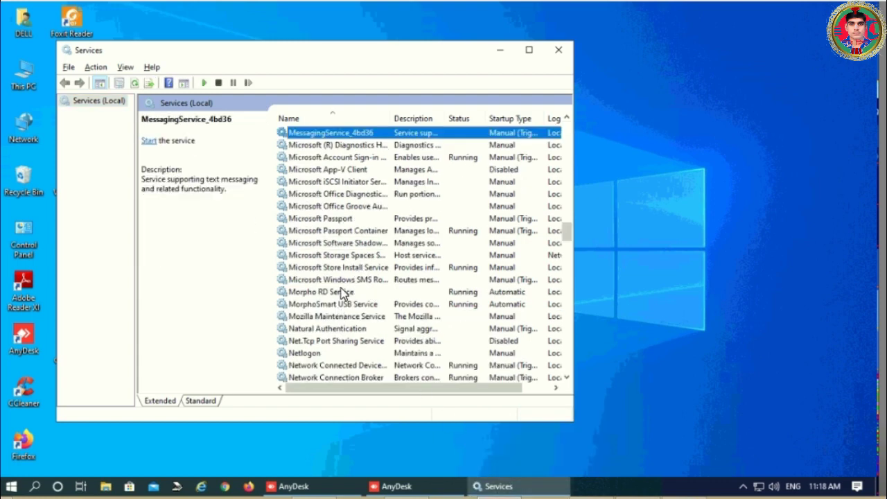
{"action": "left_click", "coordinate": [342, 292]}
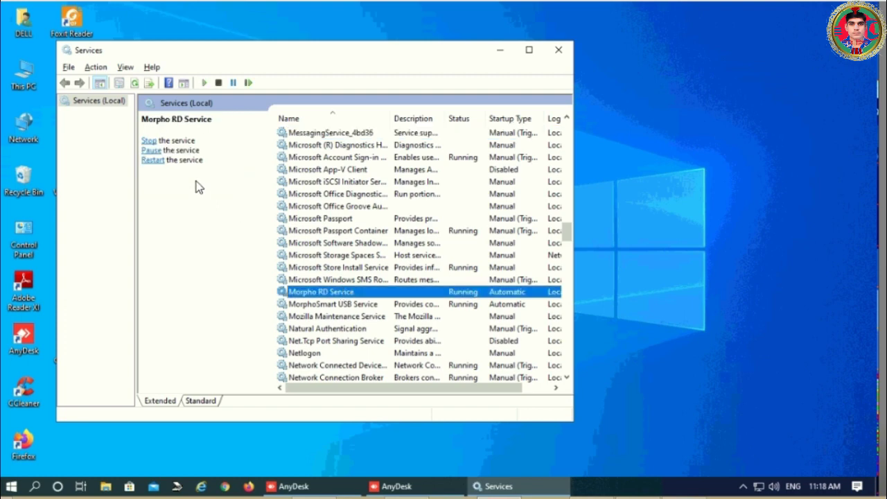
{"action": "left_click", "coordinate": [154, 160]}
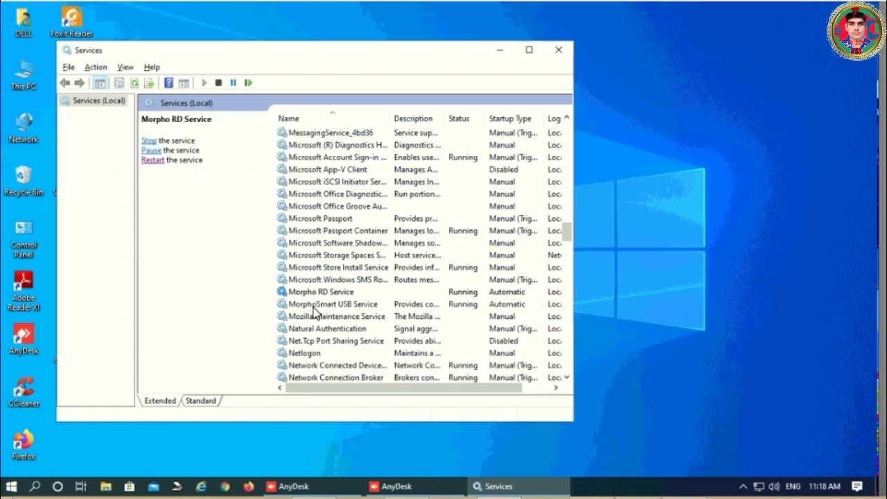
- Restart the MorphoSmart USB Service and close the Services console
{"action": "left_click", "coordinate": [314, 306]}
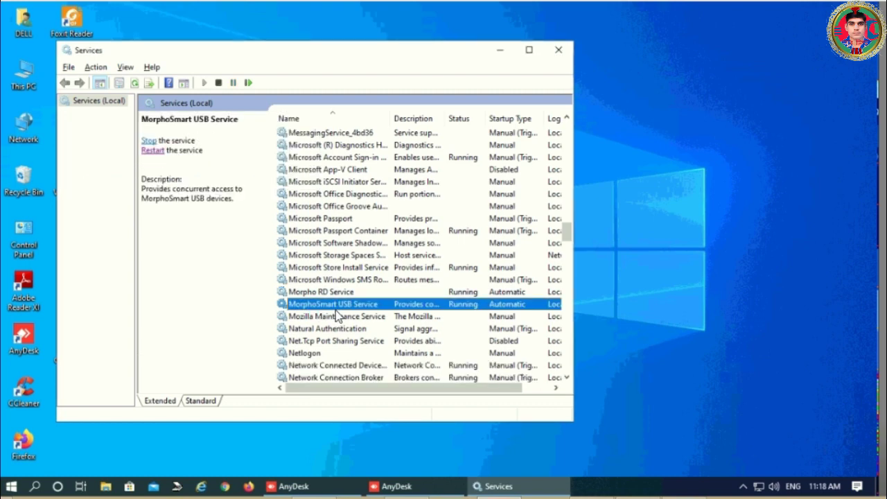
{"action": "left_click", "coordinate": [153, 151]}
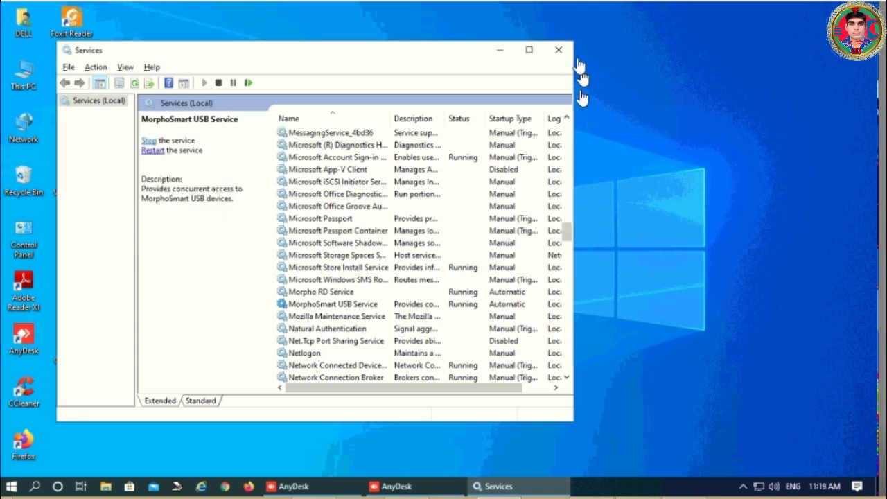
{"action": "left_click", "coordinate": [558, 50]}
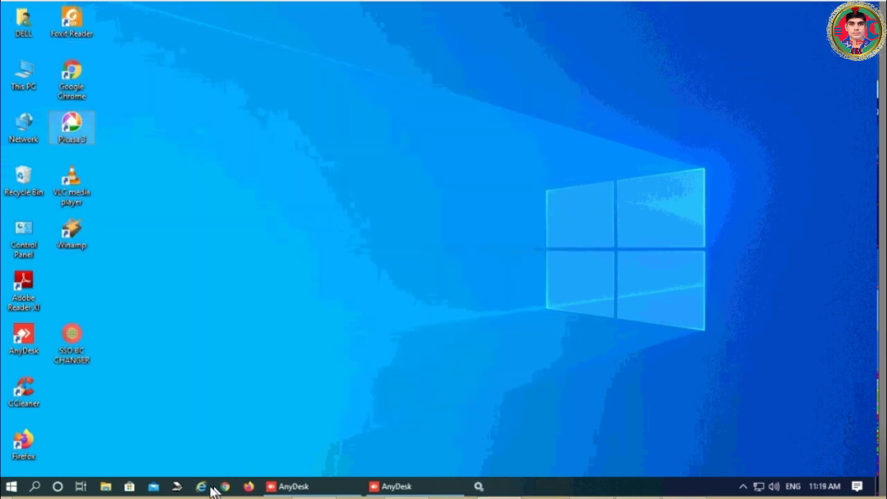
- Open the BOB favorite in Internet Explorer, enter the agent credentials and captcha, and submit the login
{"action": "left_click", "coordinate": [208, 488]}
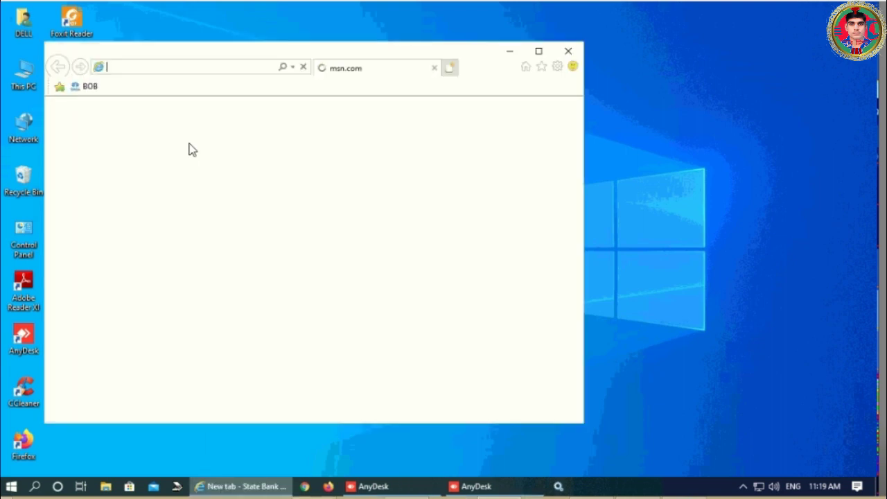
{"action": "left_click", "coordinate": [90, 86]}
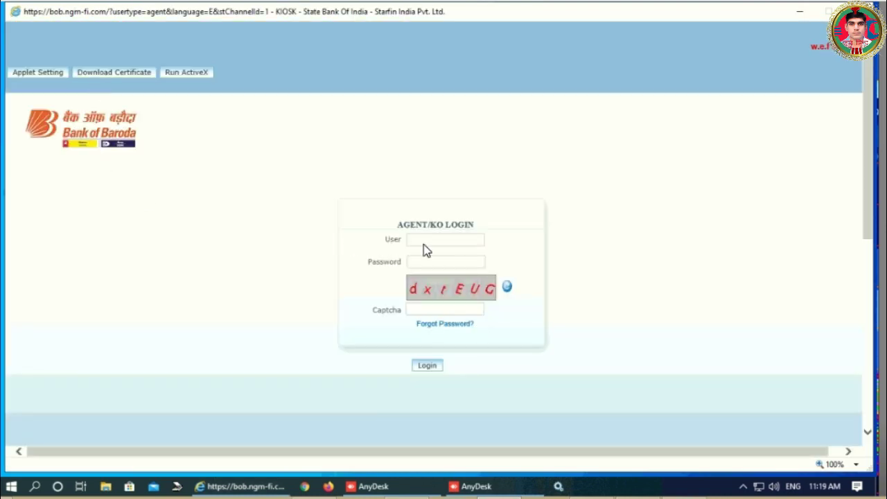
{"action": "left_click", "coordinate": [424, 243]}
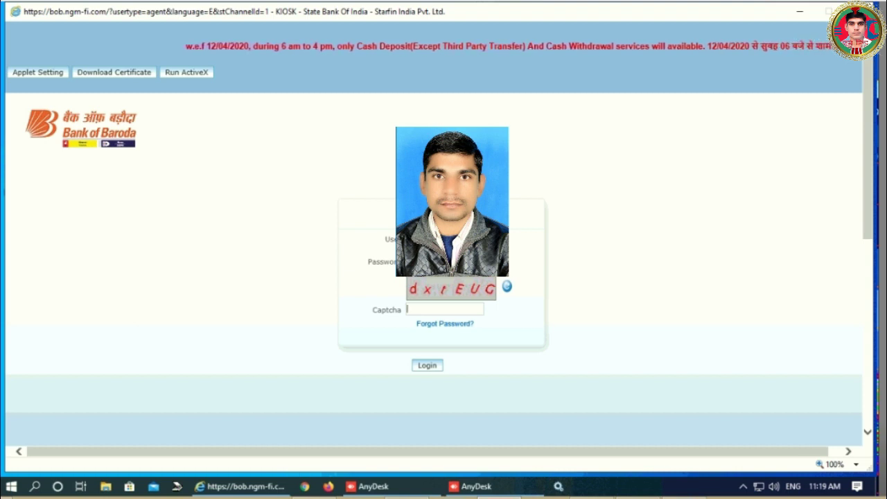
{"action": "type", "text": "dx"}
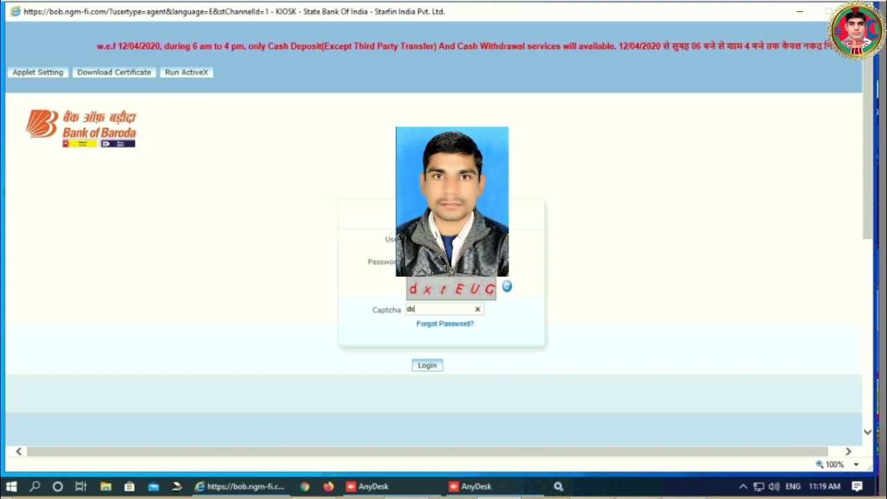
{"action": "type", "text": "tE"}
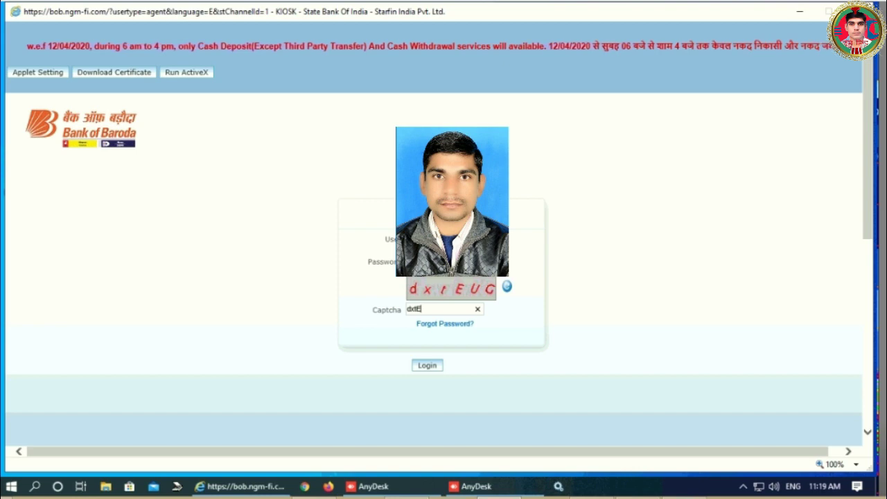
{"action": "type", "text": "UG"}
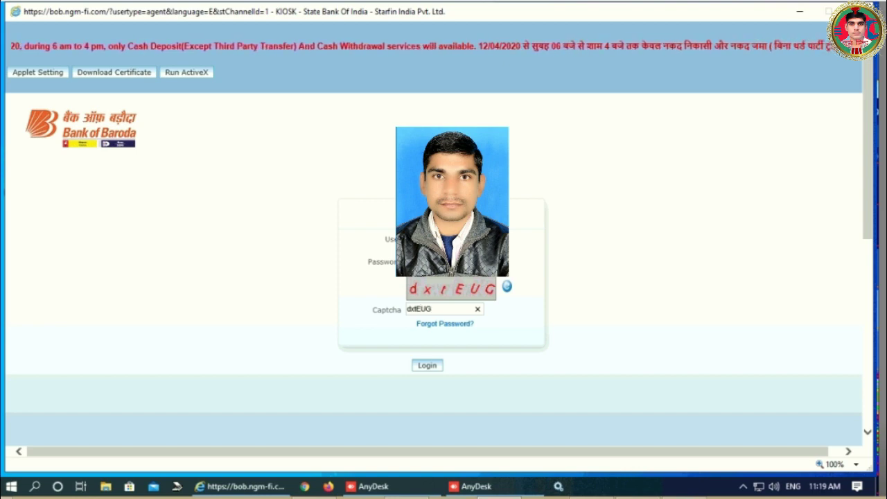
{"action": "key", "text": "BackSpace"}
{"action": "key", "text": "BackSpace"}
{"action": "key", "text": "BackSpace"}
{"action": "key", "text": "BackSpace"}
{"action": "key", "text": "BackSpace"}
{"action": "key", "text": "BackSpace"}
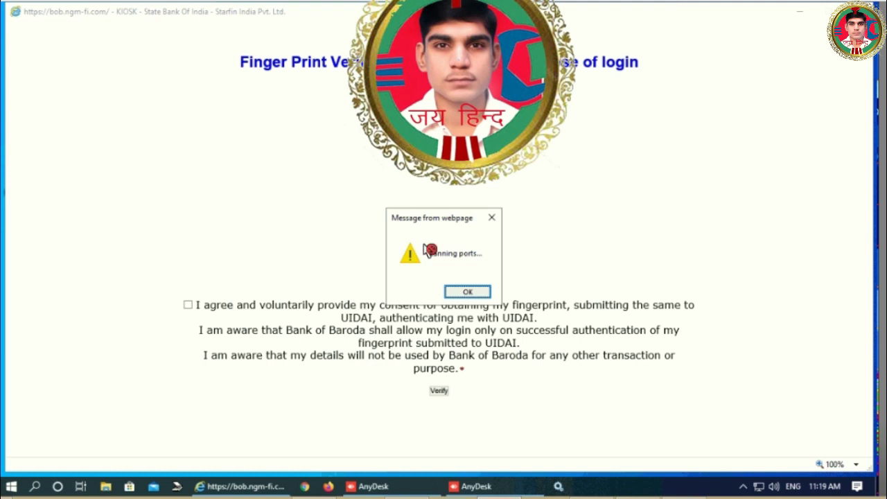
- Clear the 'Scanning ports...' message and the MAX_RETRIES port-scanning alert on the fingerprint page
{"action": "key", "text": "Return"}
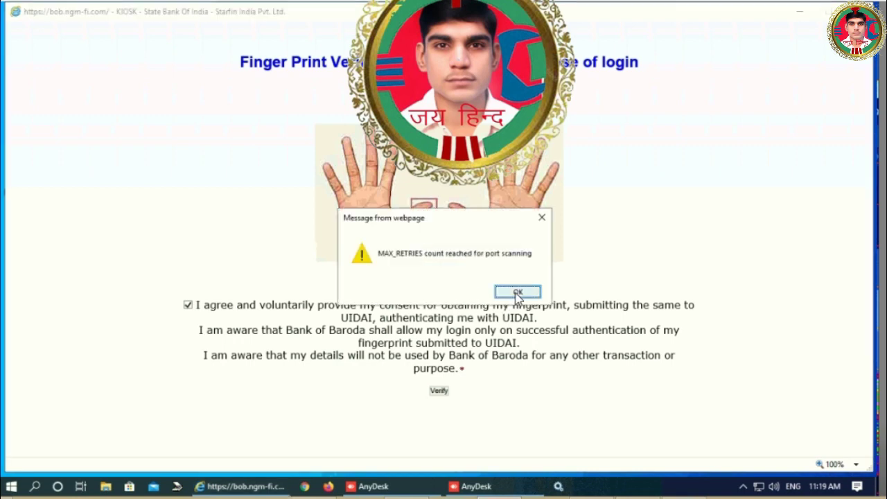
{"action": "left_click", "coordinate": [518, 293]}
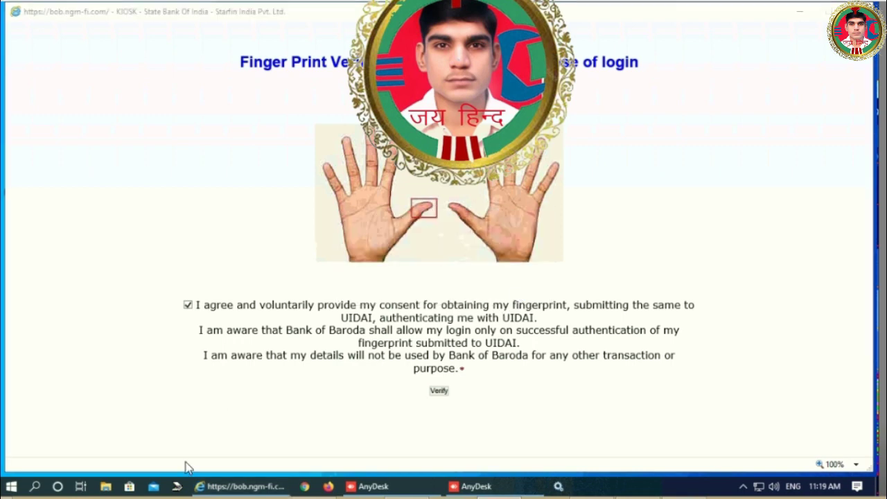
- Restart the PC from the Start menu power options, then reopen the BOB favorite in Internet Explorer
{"action": "left_click", "coordinate": [11, 488]}
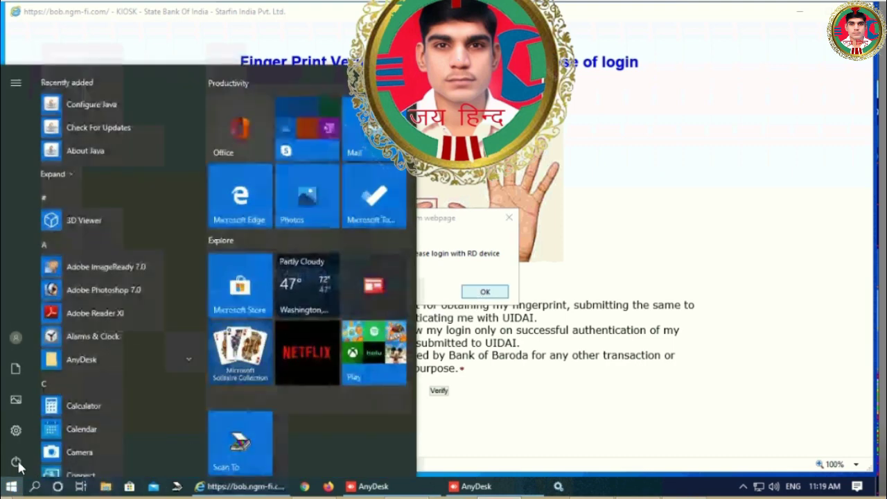
{"action": "mouse_move", "coordinate": [17, 466]}
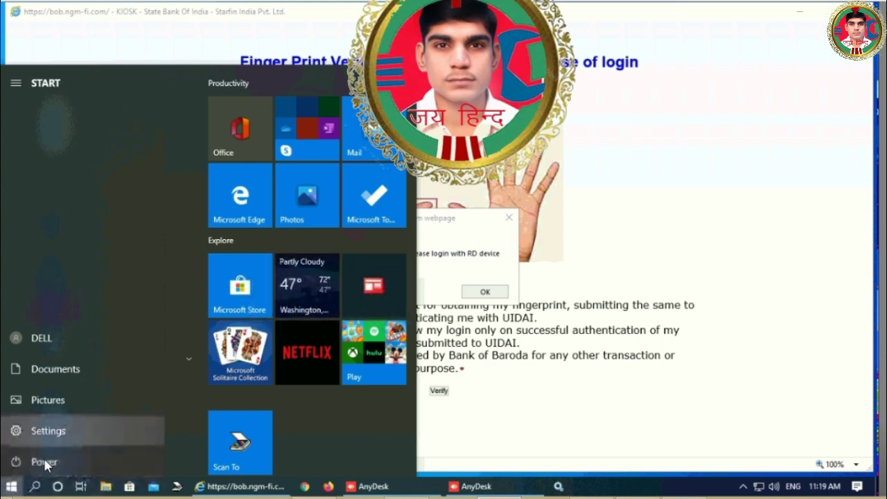
{"action": "left_click", "coordinate": [43, 458]}
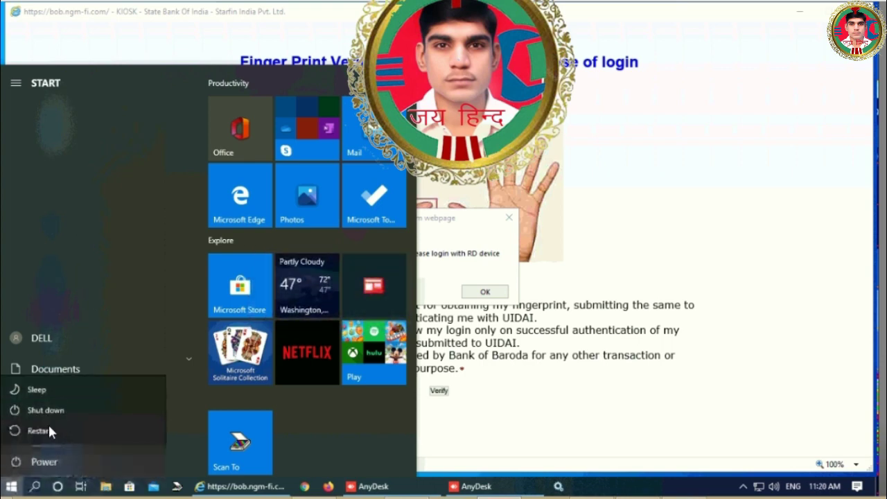
{"action": "key", "text": "Escape"}
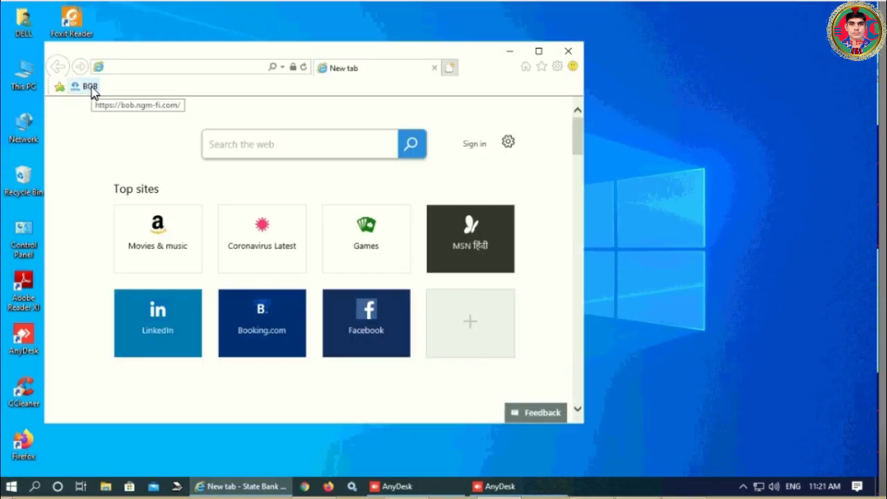
{"action": "left_click", "coordinate": [93, 88]}
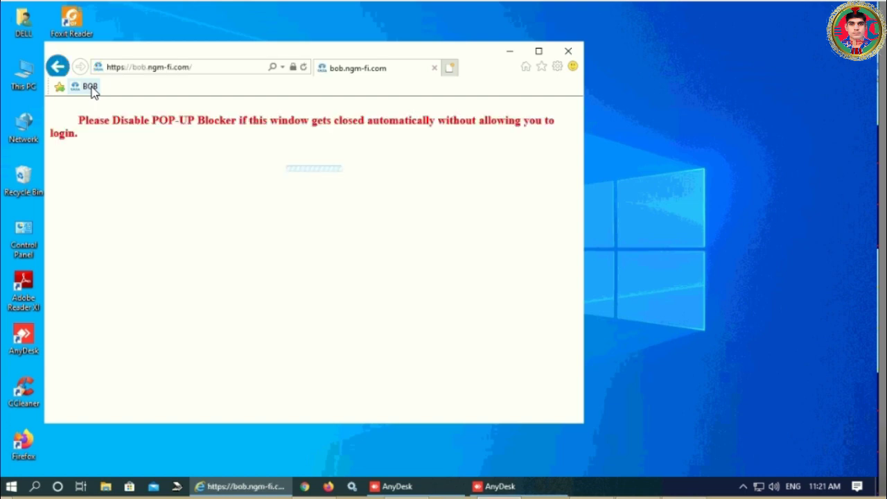